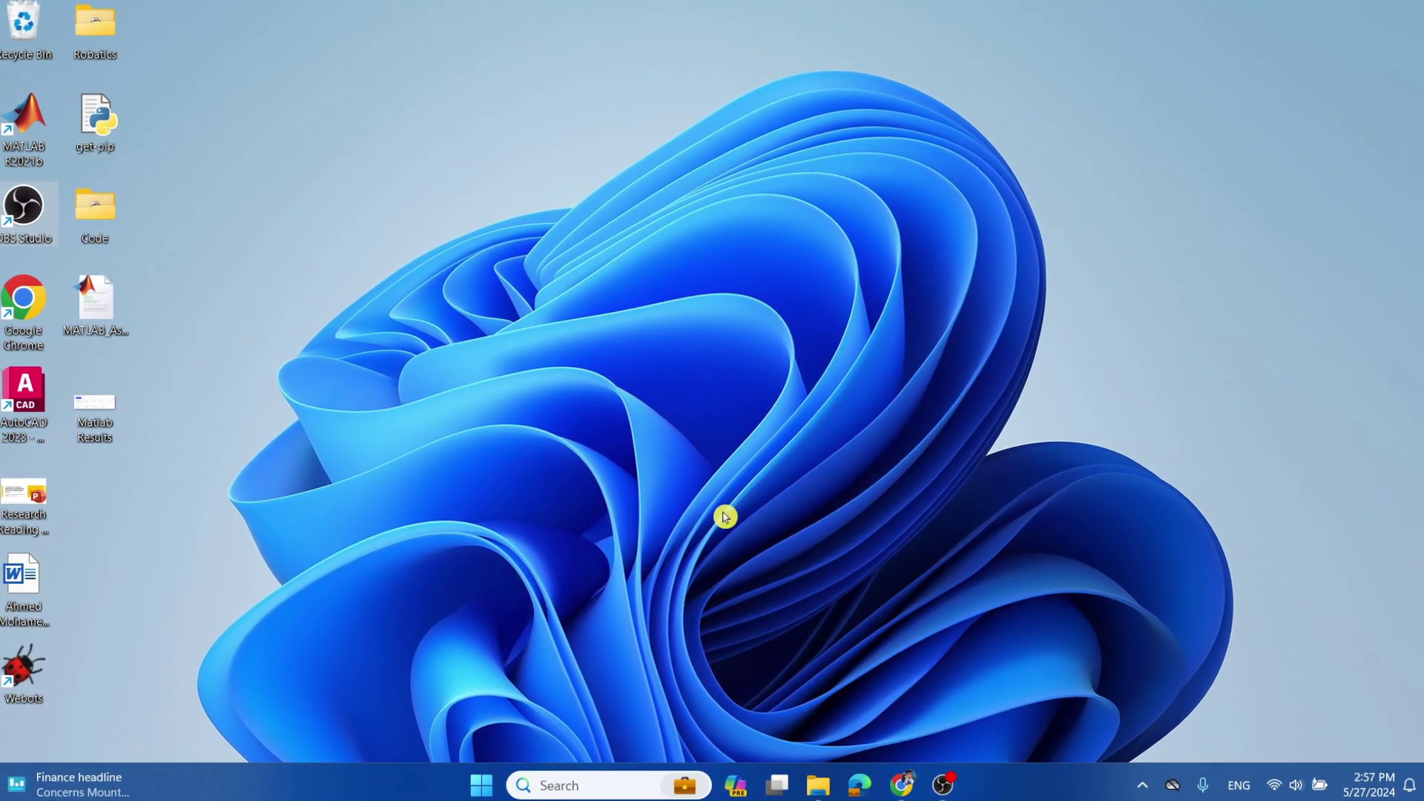
# - Open the Start menu and briefly show the power options before dismissing them
pyautogui.click(489, 785)
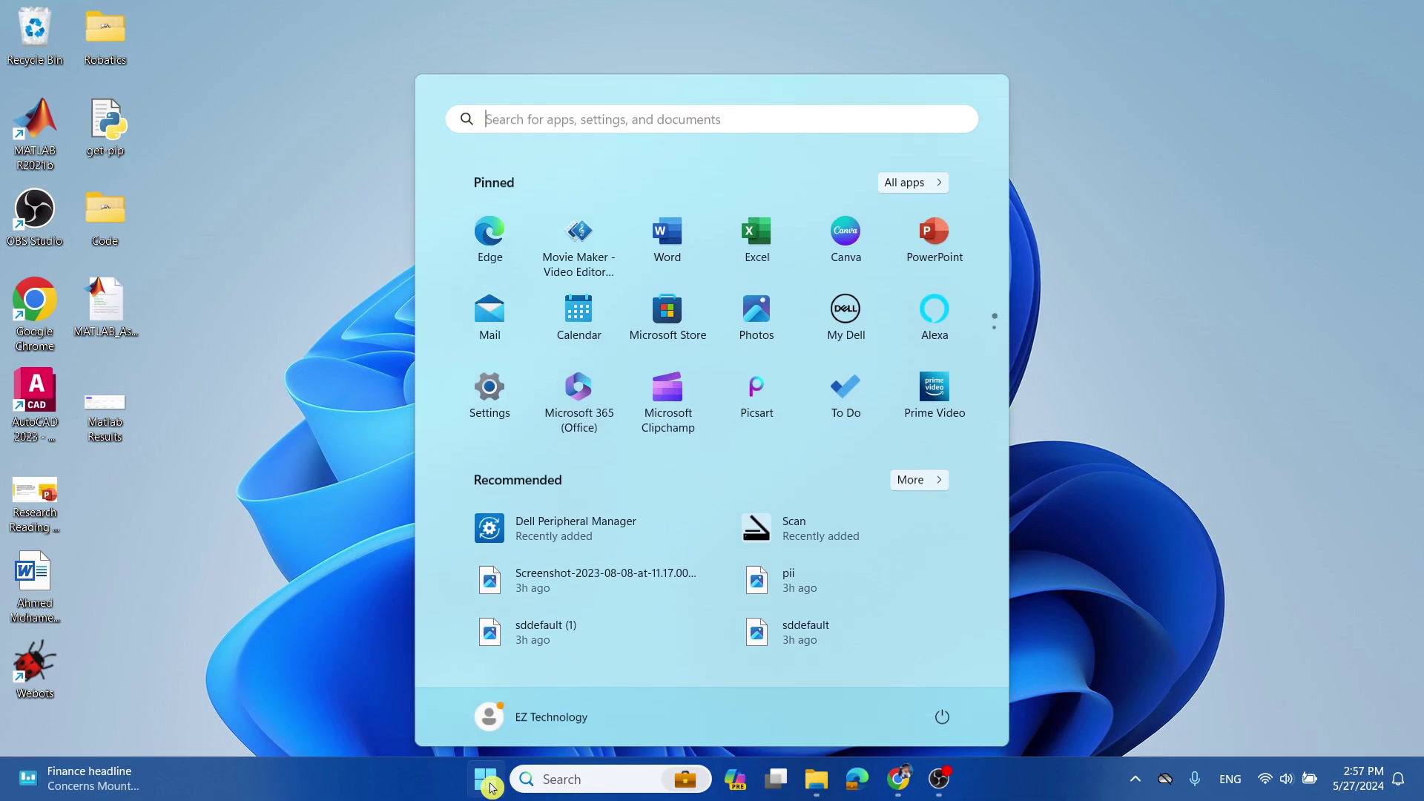
pyautogui.click(961, 718)
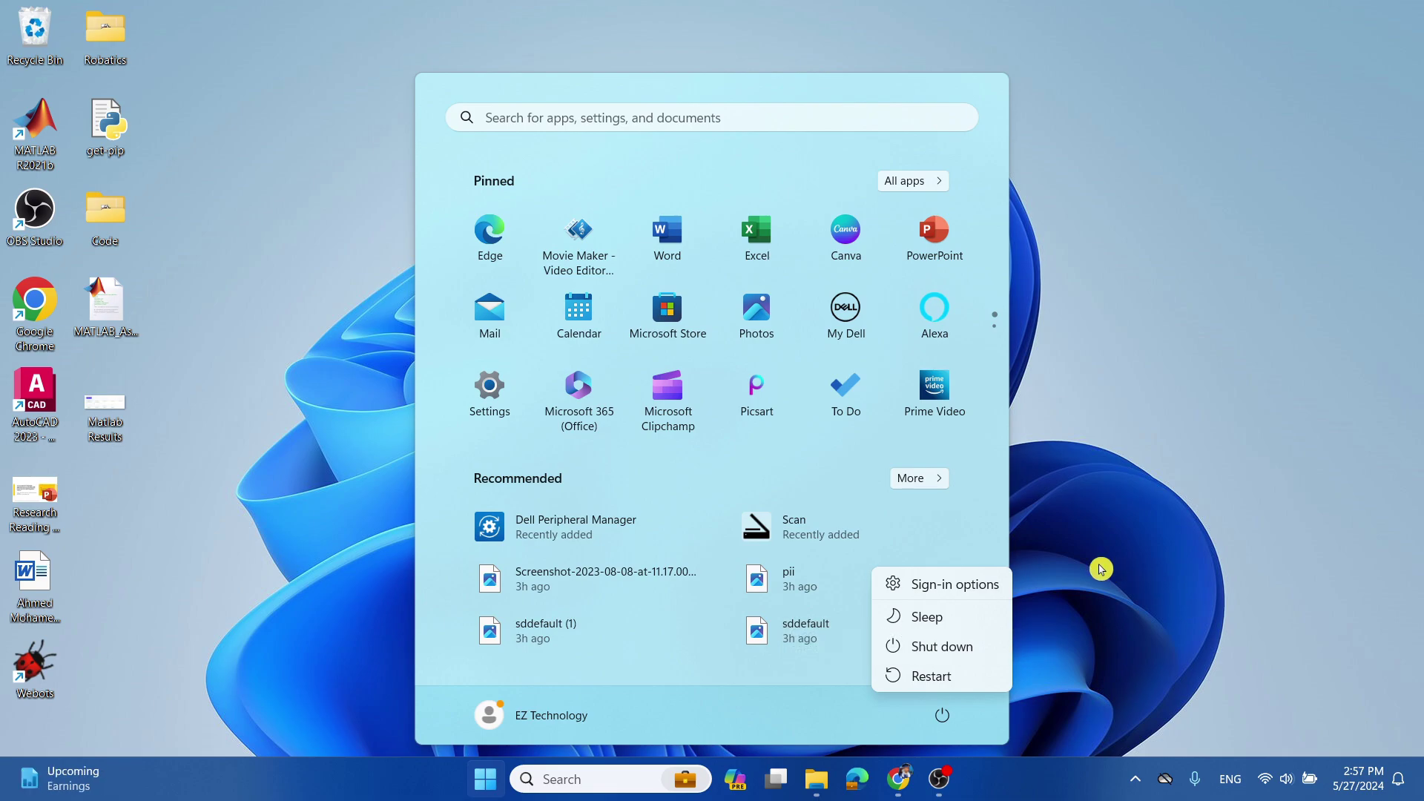
pyautogui.press('Escape')
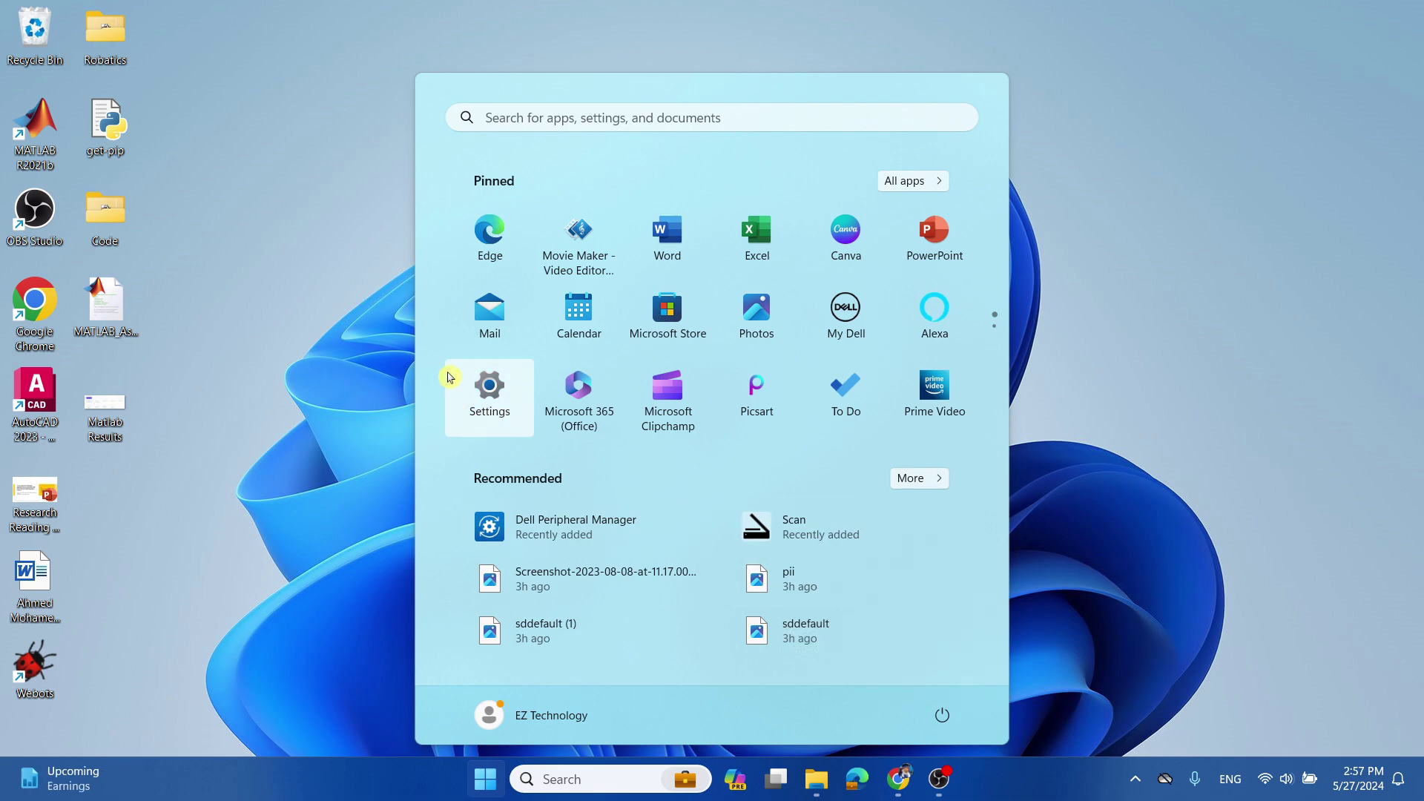
# - Launch Settings and check Windows Update, which reports the system is up to date
pyautogui.click(487, 395)
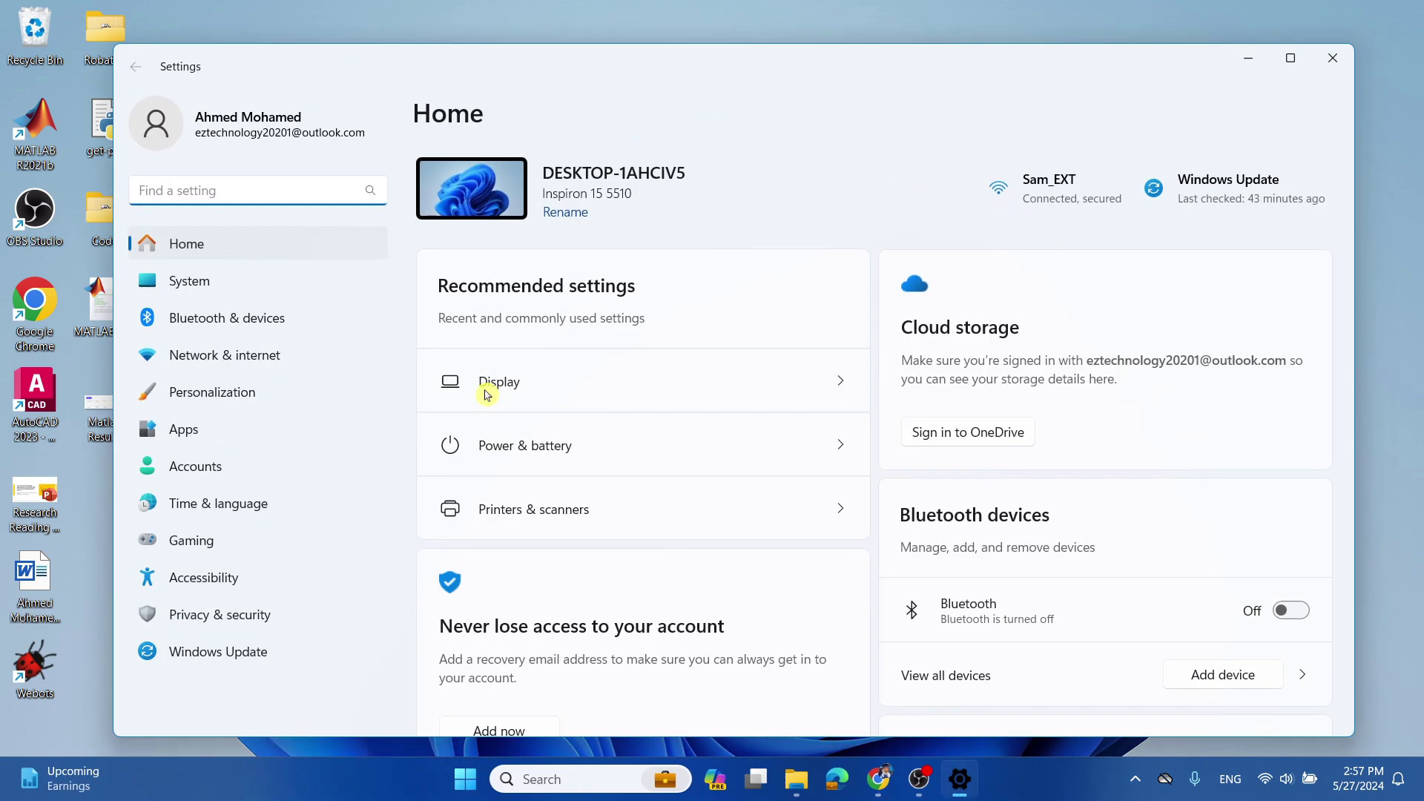
pyautogui.click(252, 651)
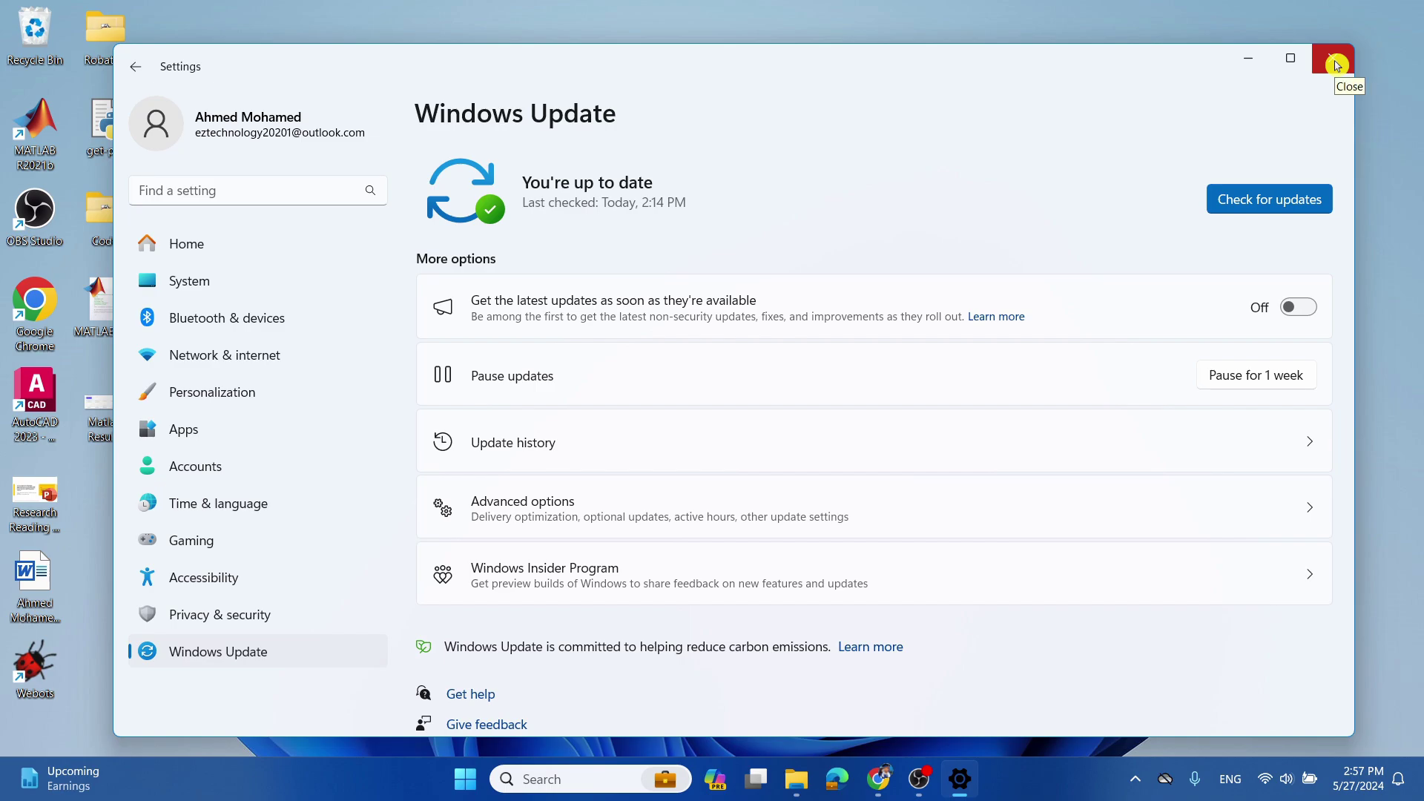
# - Close Settings and search Start for 'virus' to open Virus & threat protection
pyautogui.click(1337, 65)
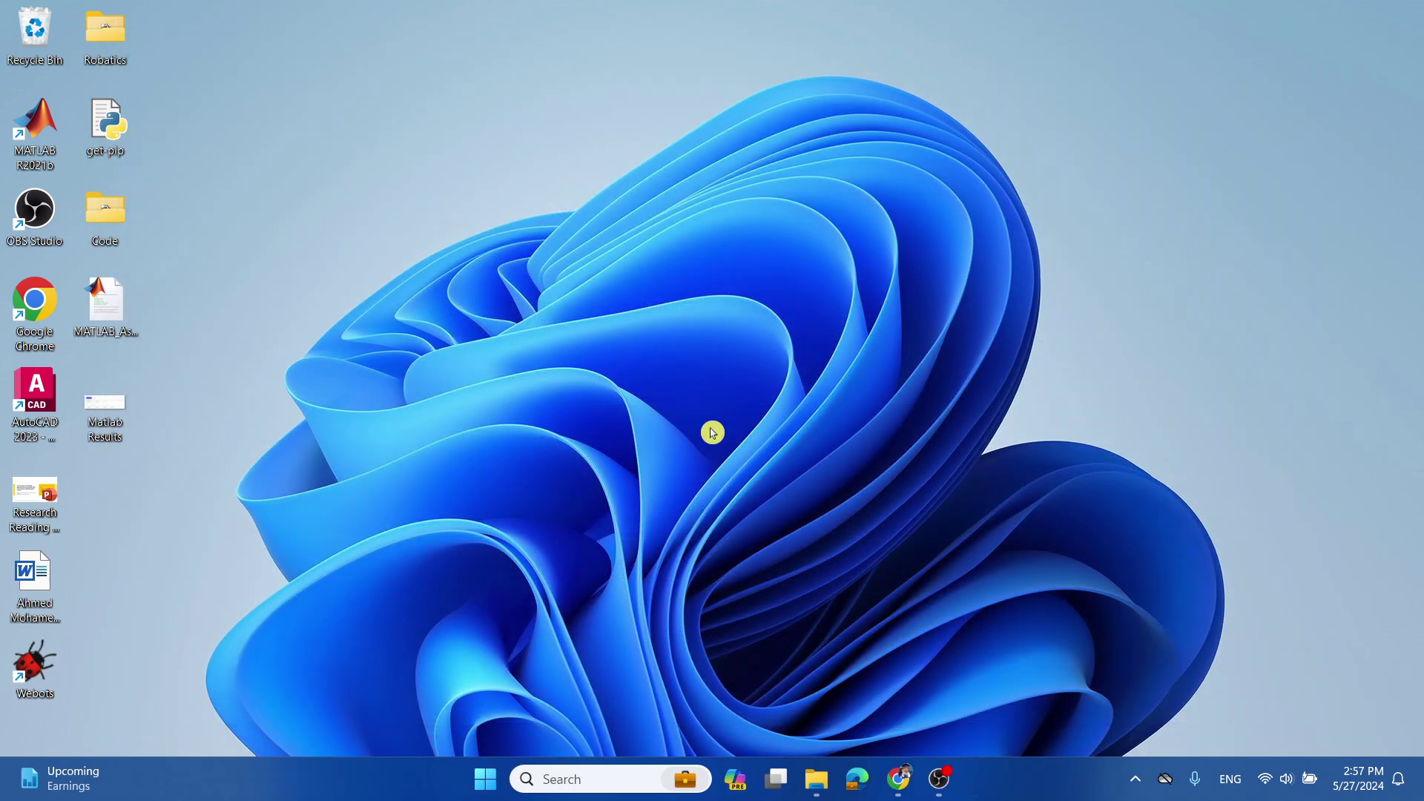
pyautogui.click(487, 781)
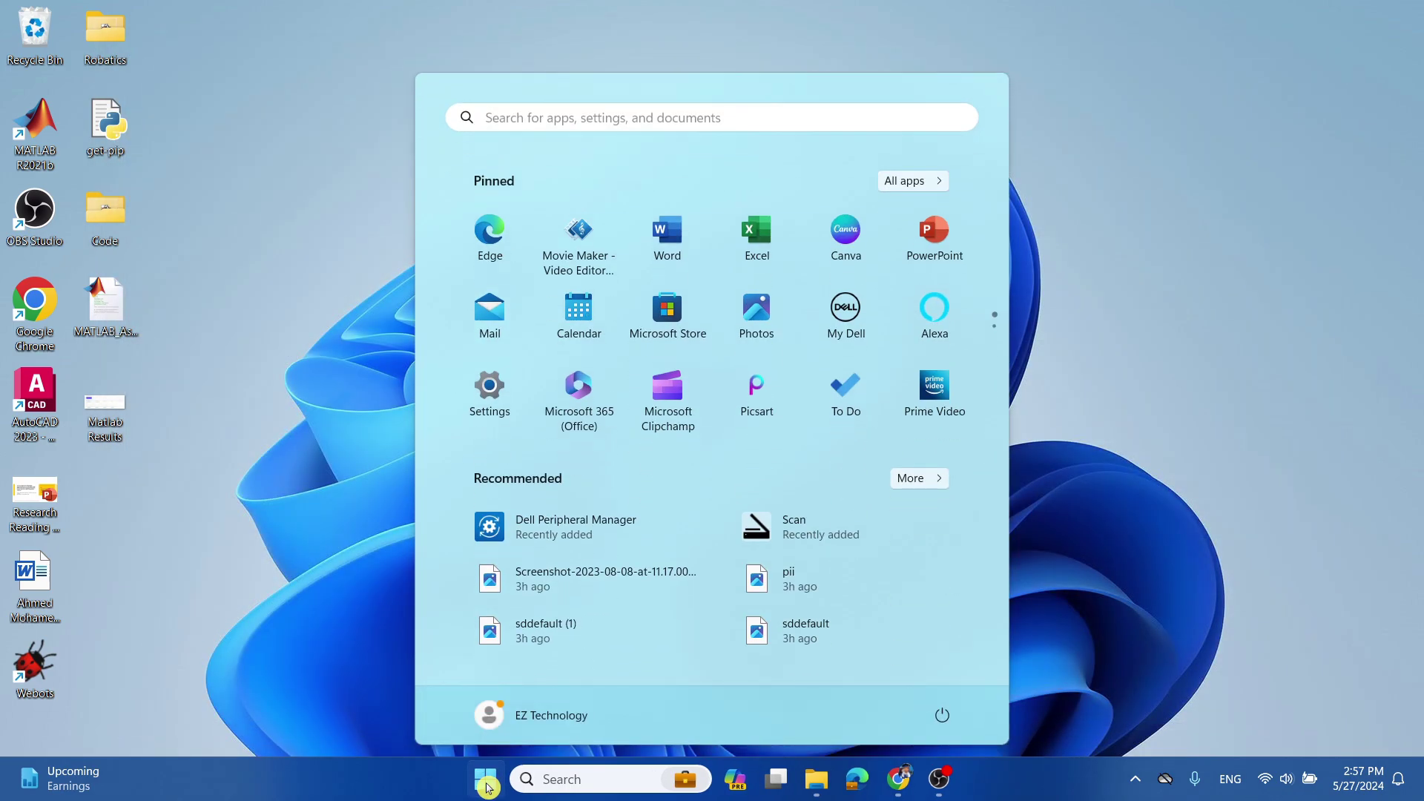
pyautogui.write('viru')
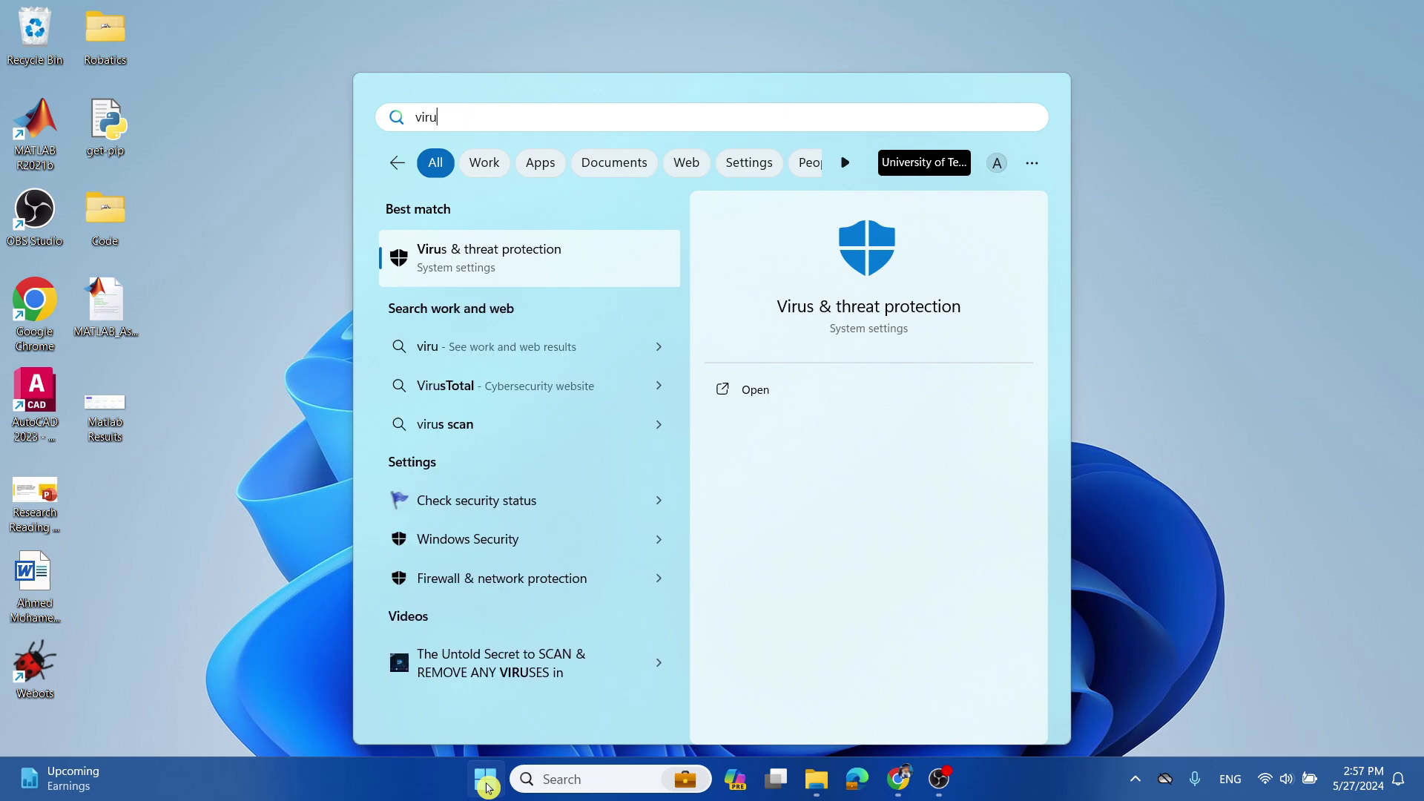
pyautogui.write('s')
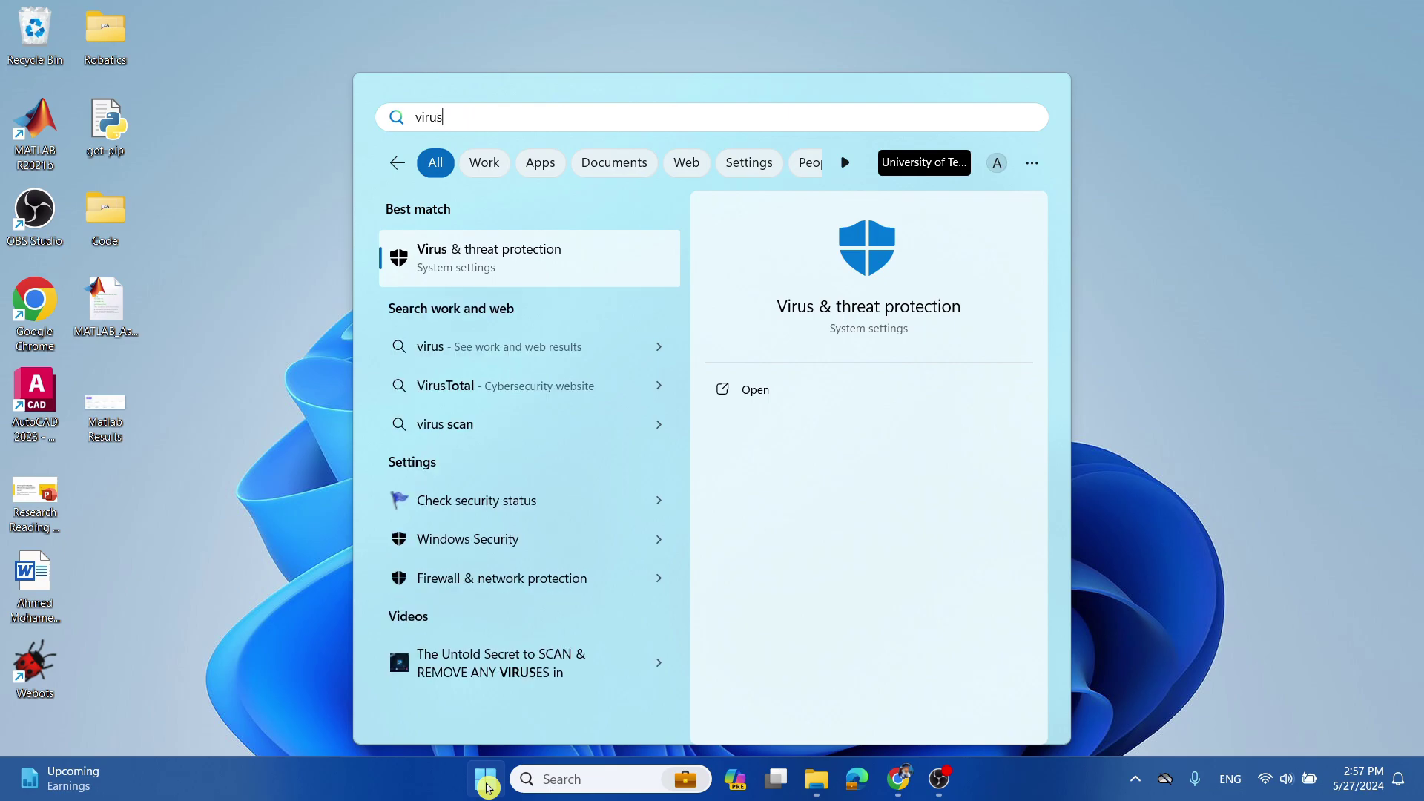
pyautogui.click(574, 273)
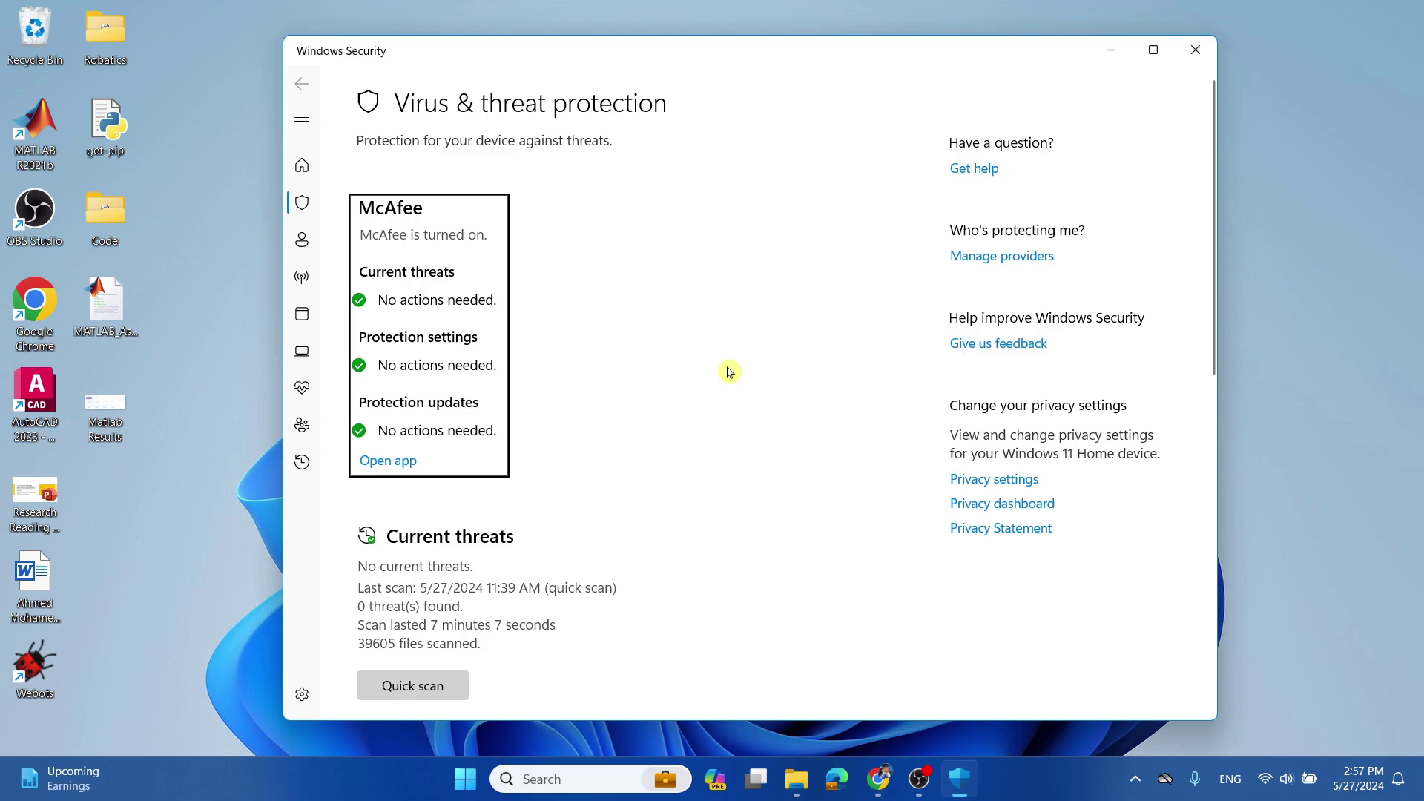
# - Start a Quick scan on the Virus & threat protection page, then close Windows Security
pyautogui.scroll(-1, 729, 371)
pyautogui.scroll(-3, 729, 372)
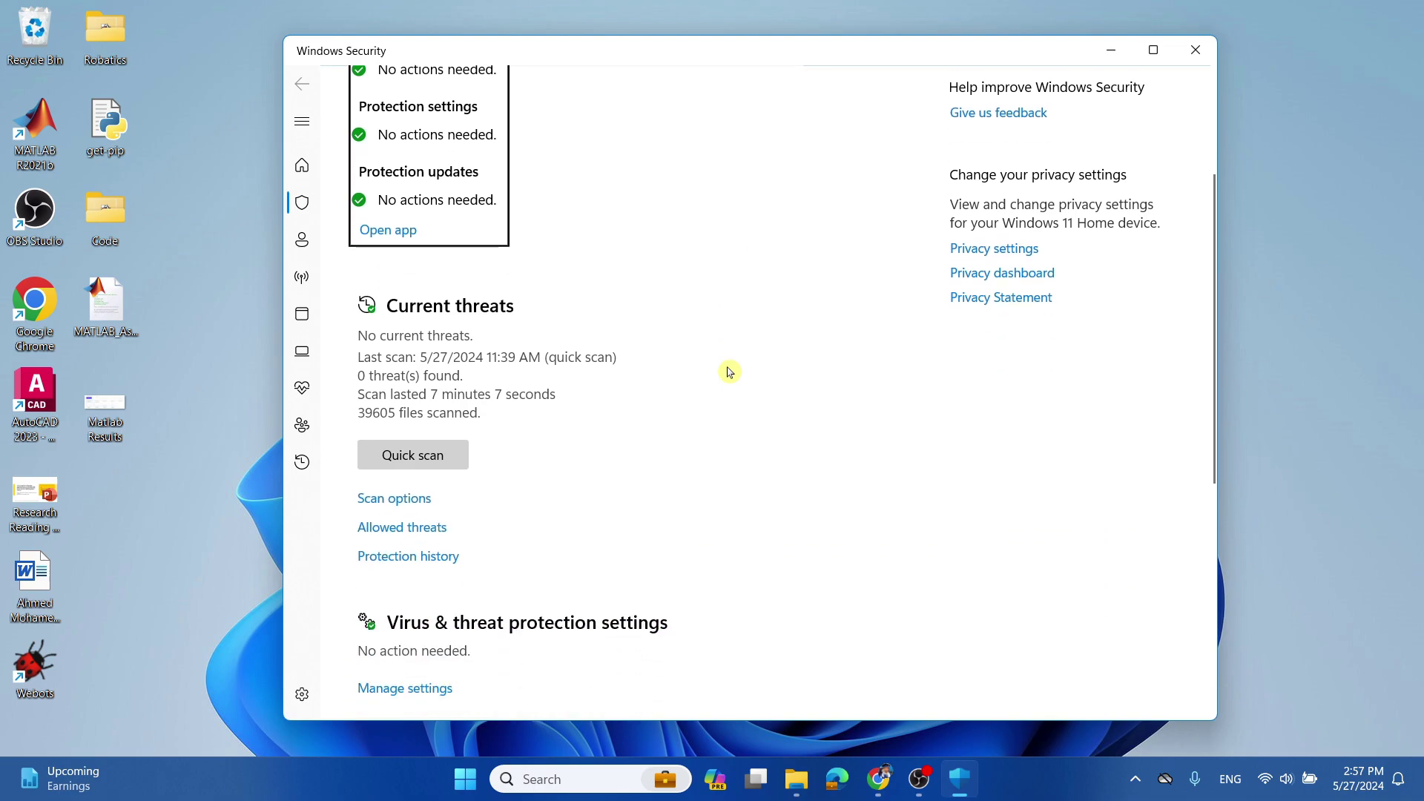
pyautogui.scroll(5, 729, 372)
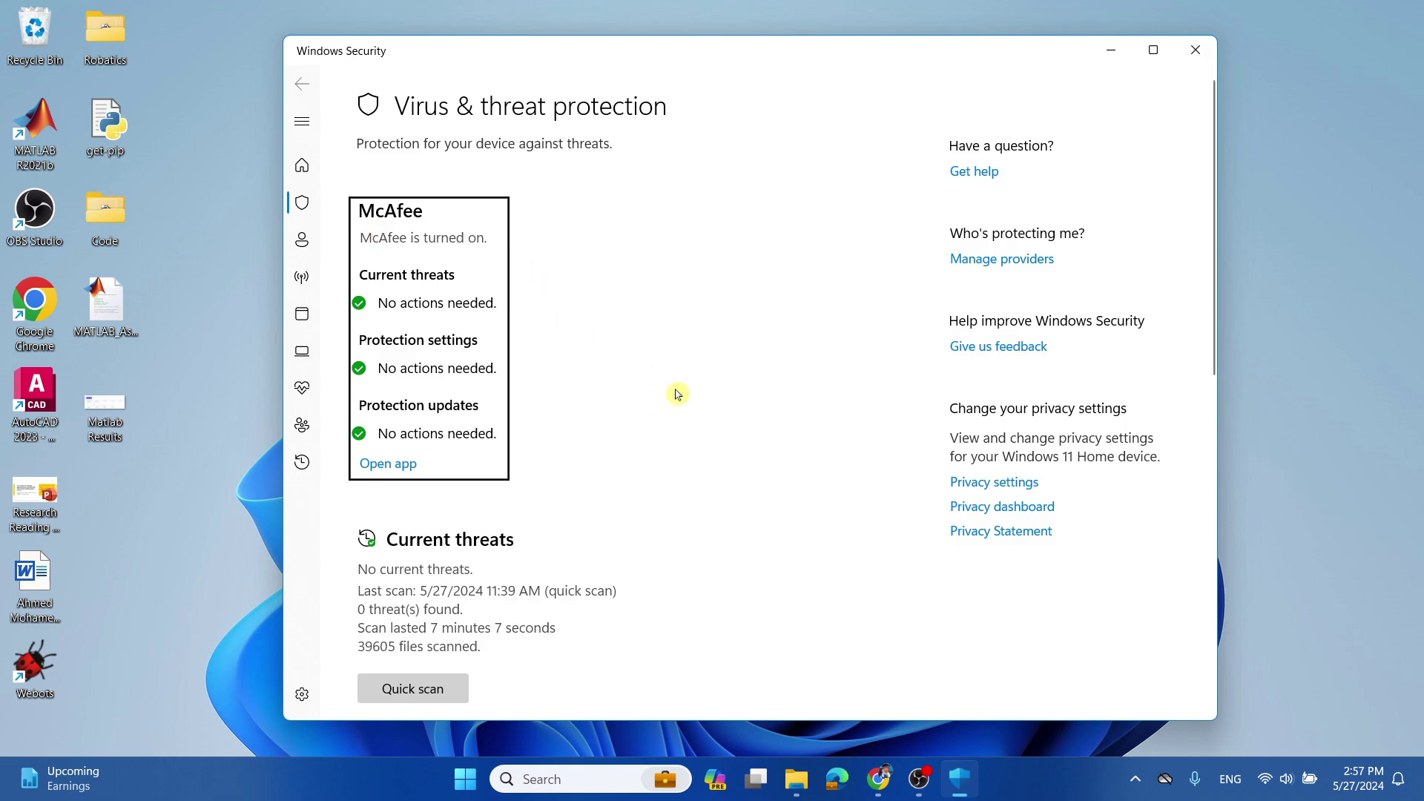
pyautogui.scroll(-2, 677, 394)
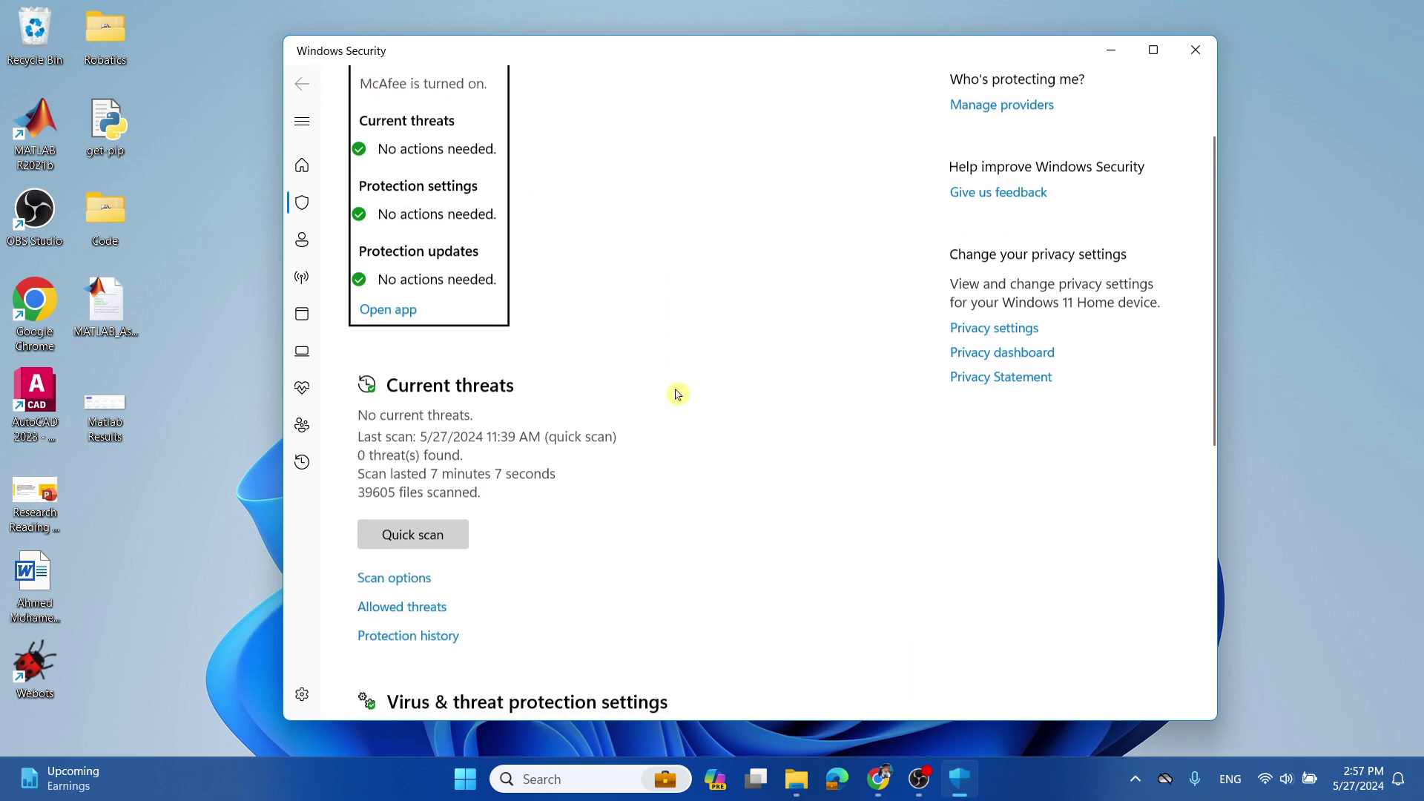
pyautogui.click(428, 540)
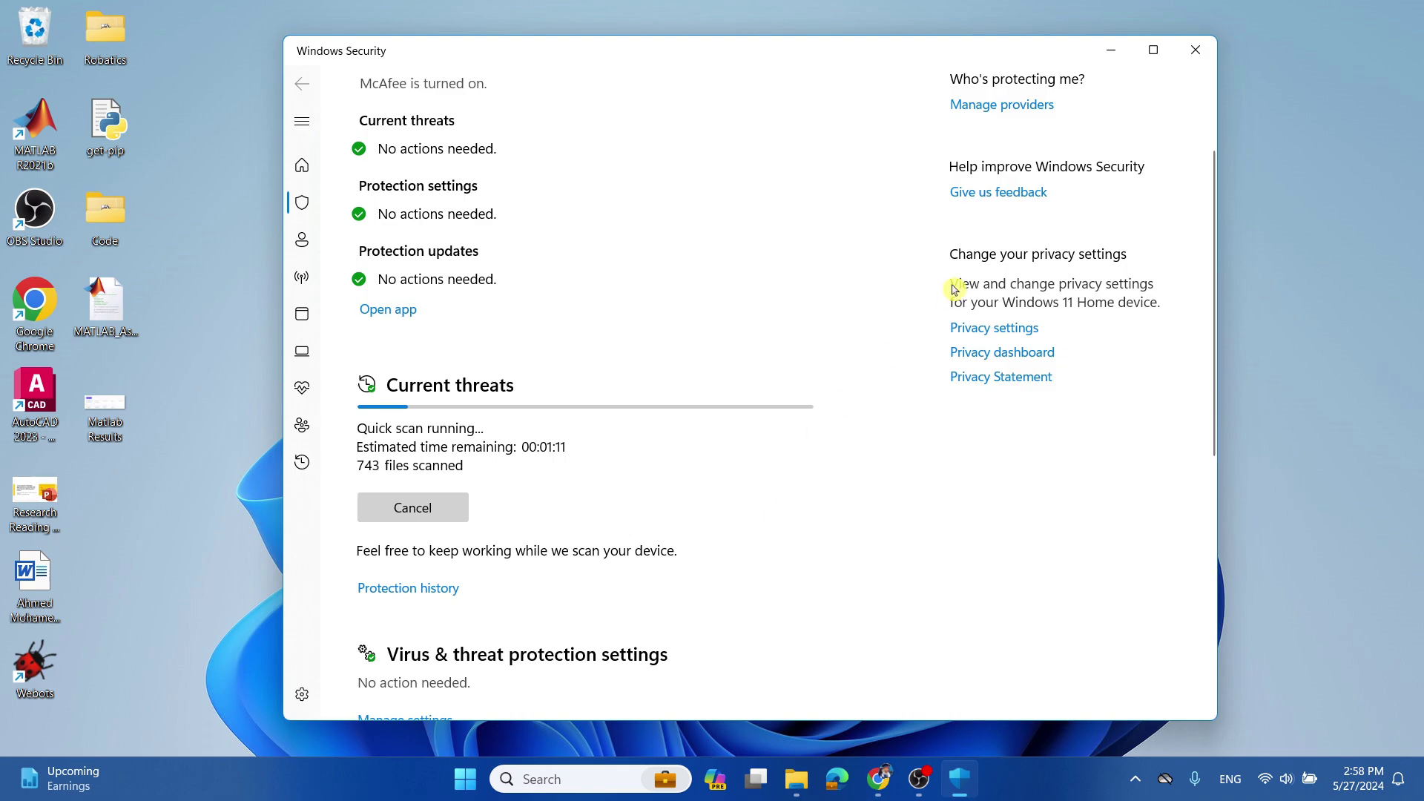
pyautogui.click(1196, 50)
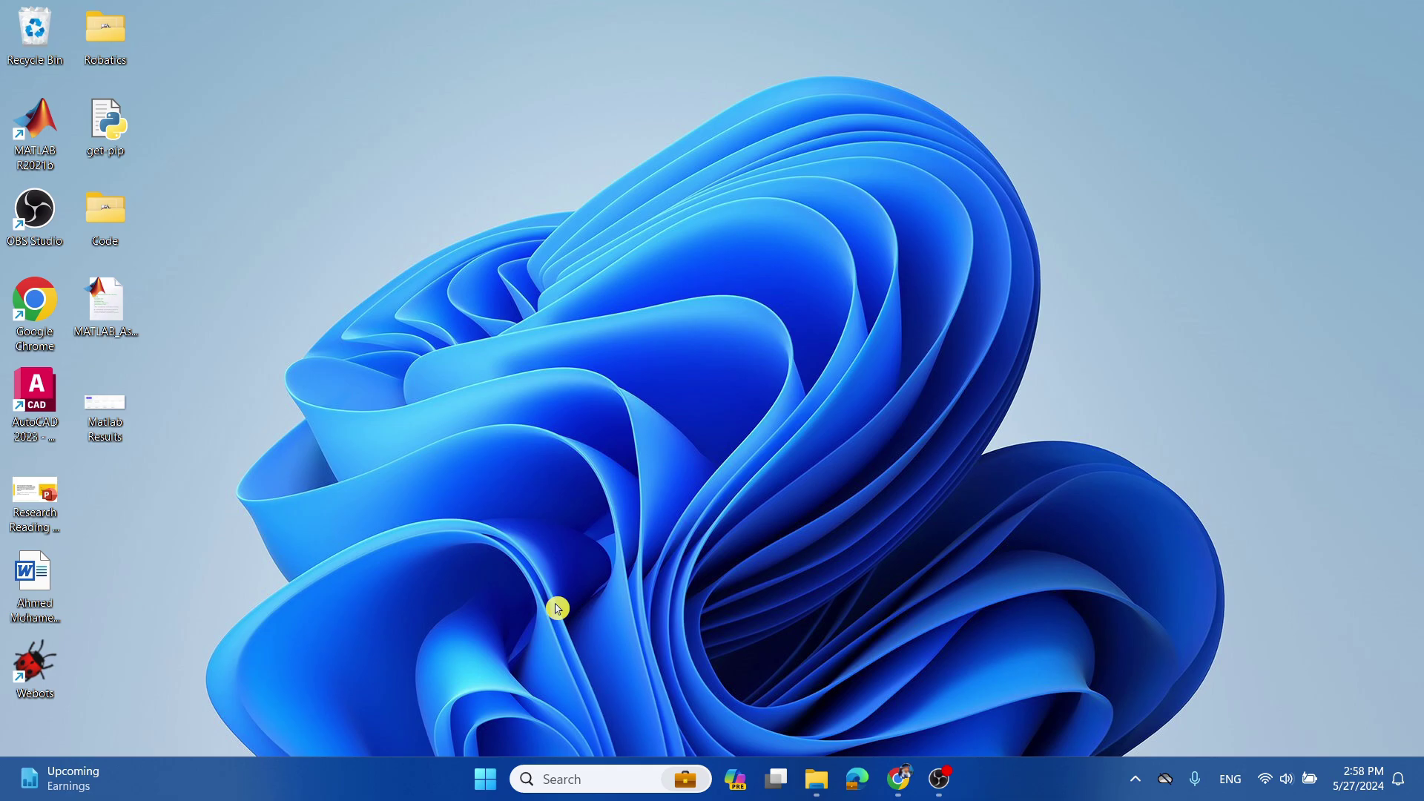
# - Reopen the Settings app from the Start menu's pinned tile
pyautogui.click(487, 782)
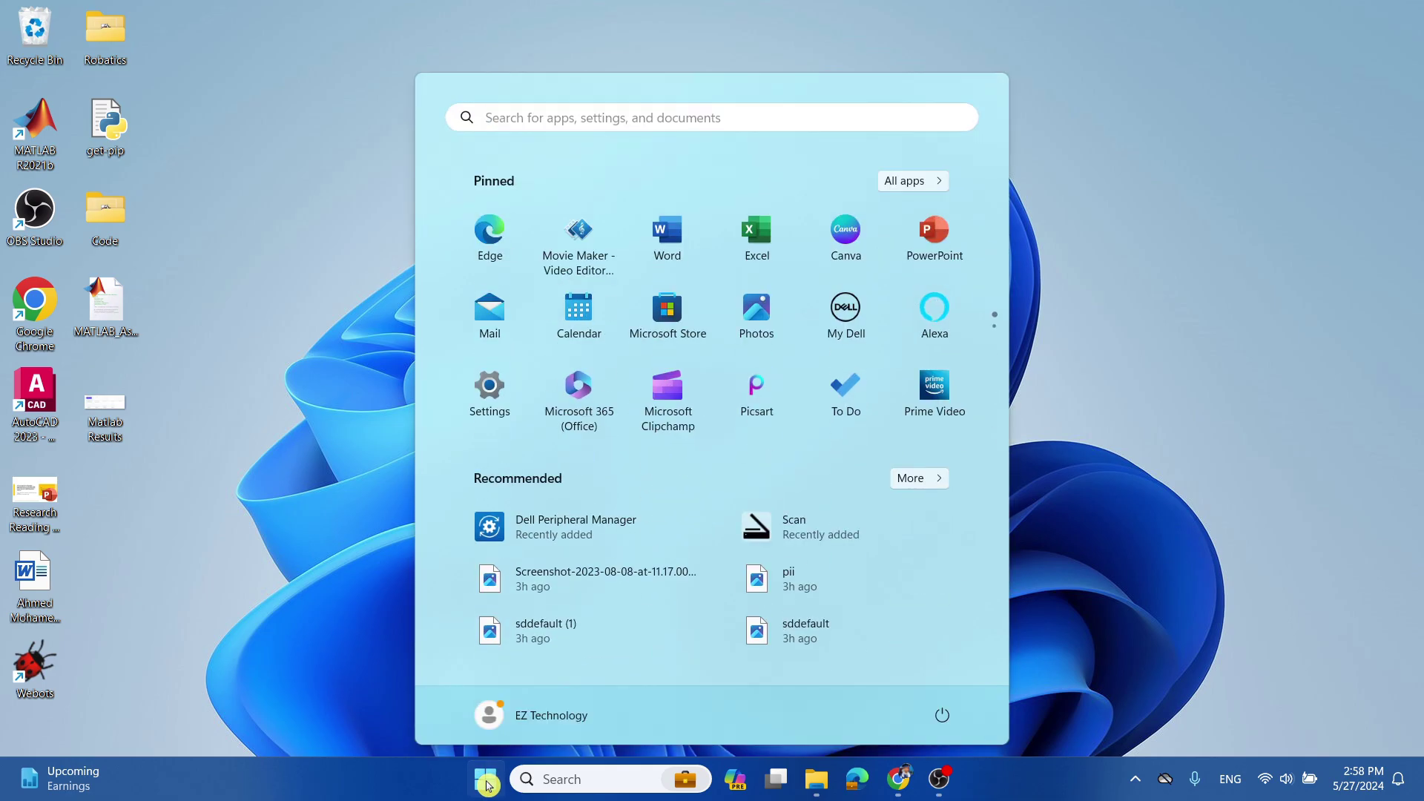
pyautogui.click(486, 393)
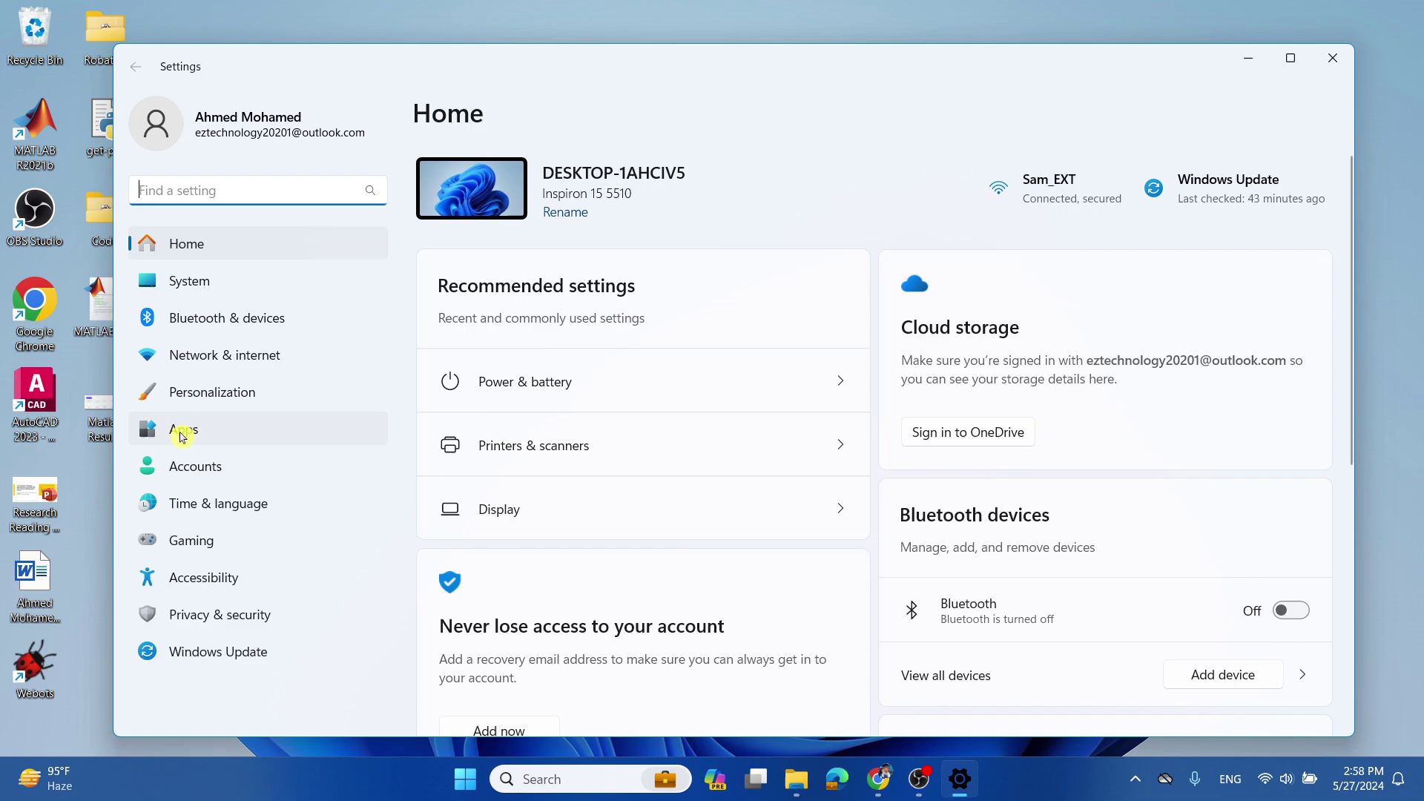
# - Go to Apps > Installed apps and review the list, briefly checking Adobe Photoshop Express's options
pyautogui.click(230, 433)
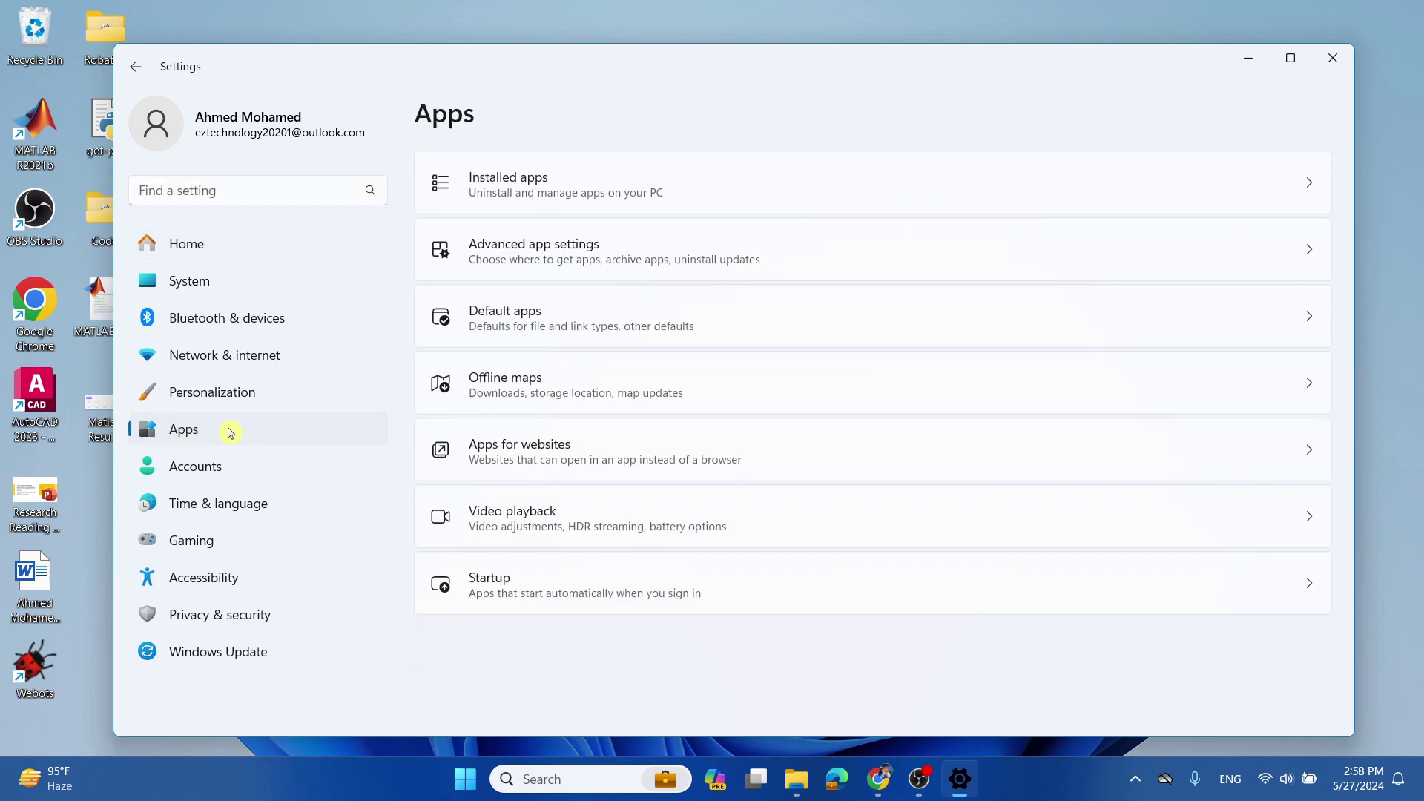
pyautogui.click(716, 194)
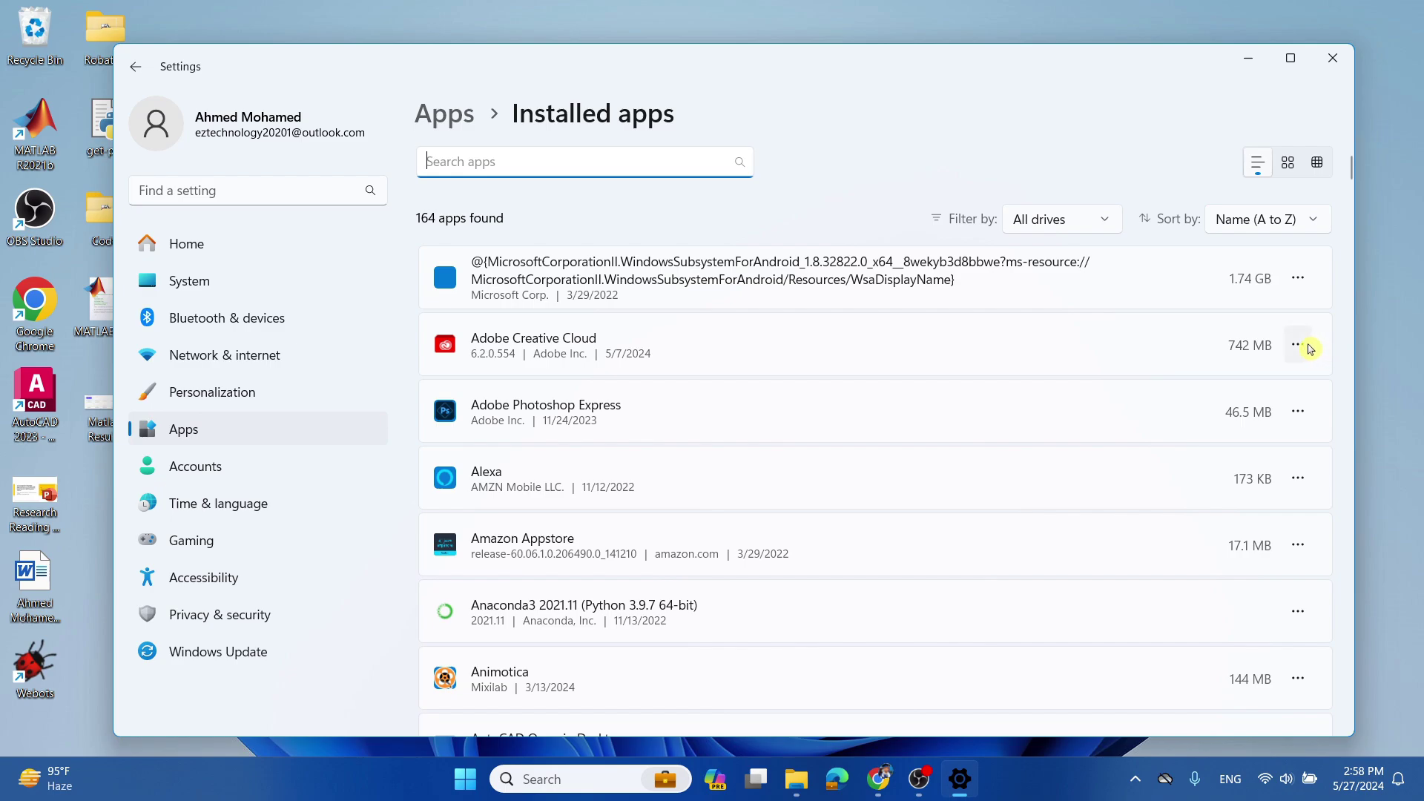
pyautogui.click(1299, 415)
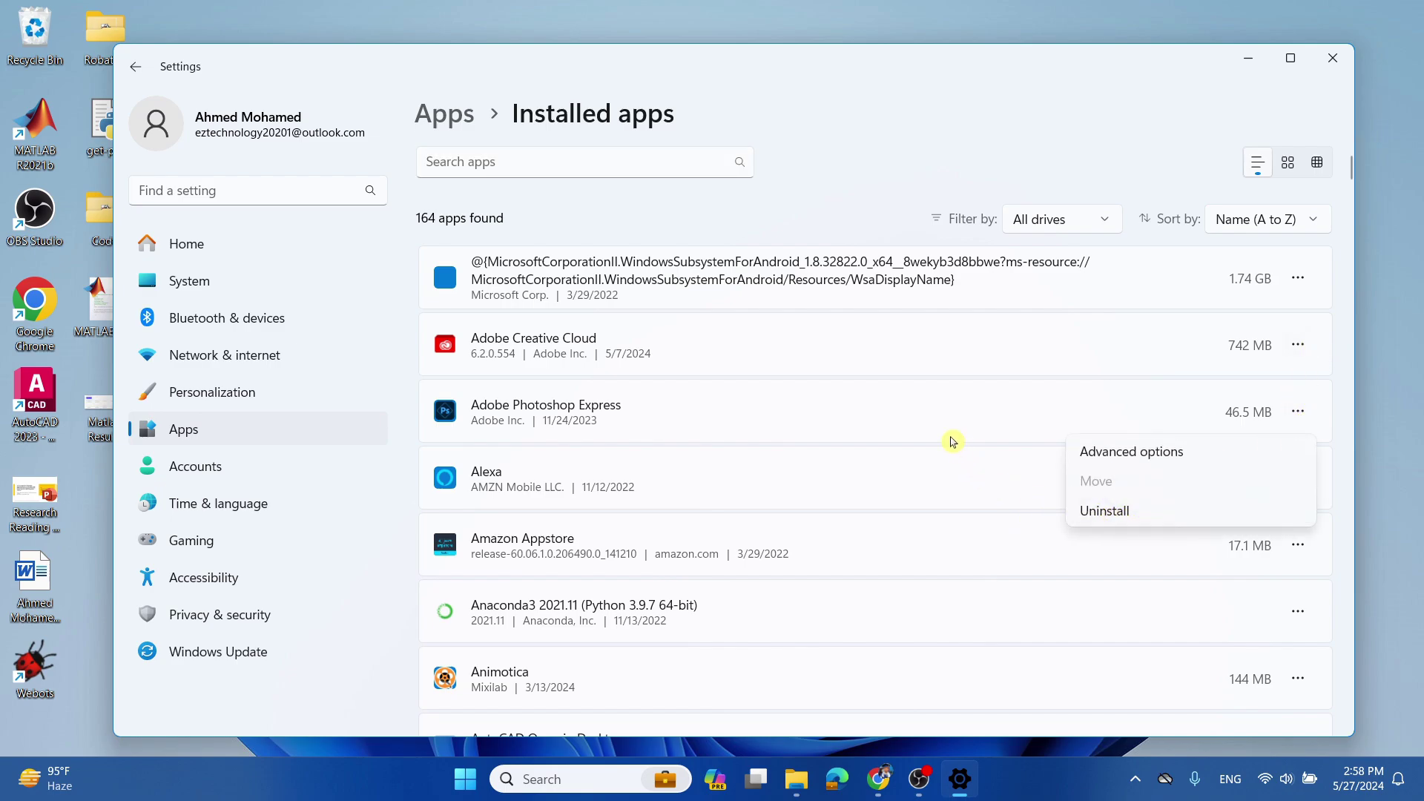
pyautogui.click(938, 416)
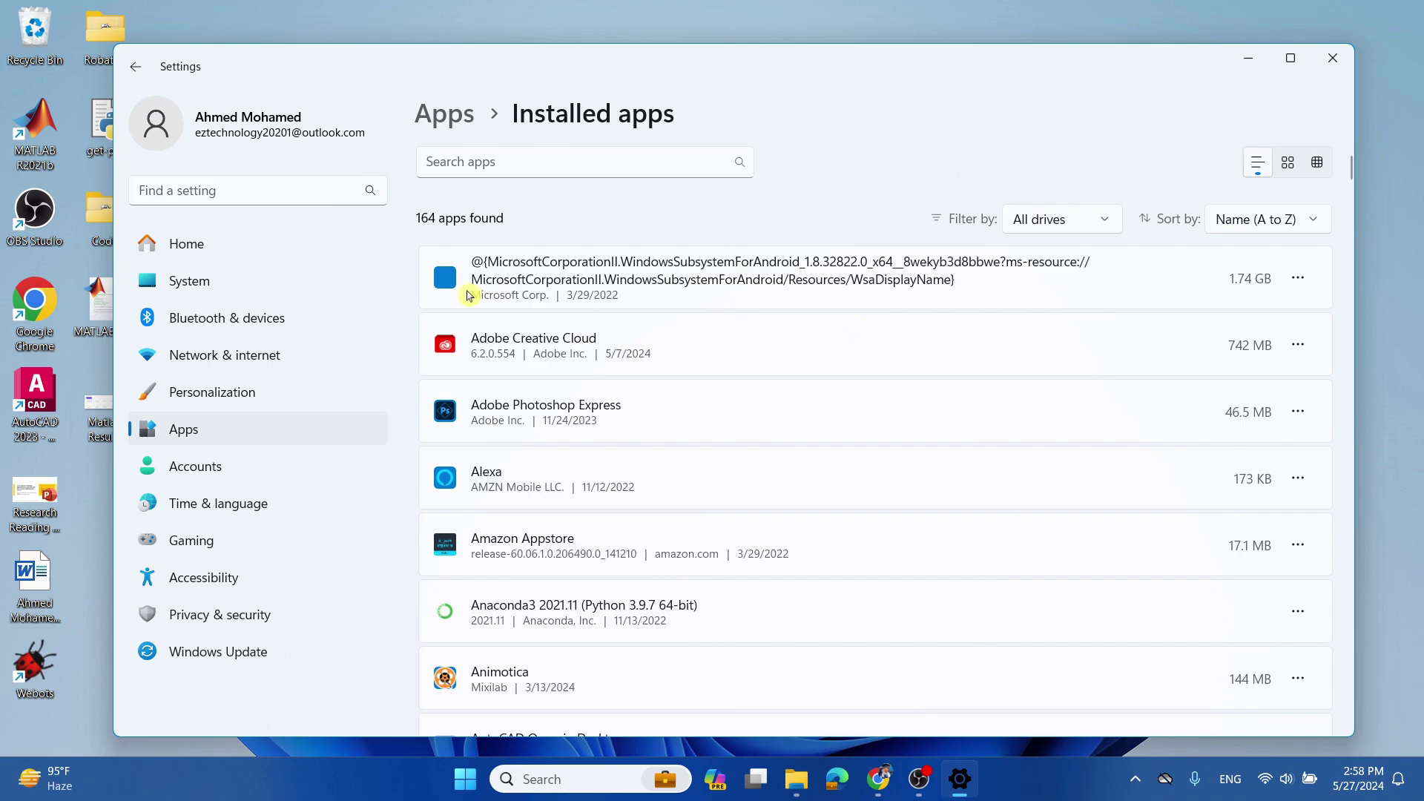
# - Go to Apps > Startup and scroll through the startup apps list
pyautogui.click(200, 442)
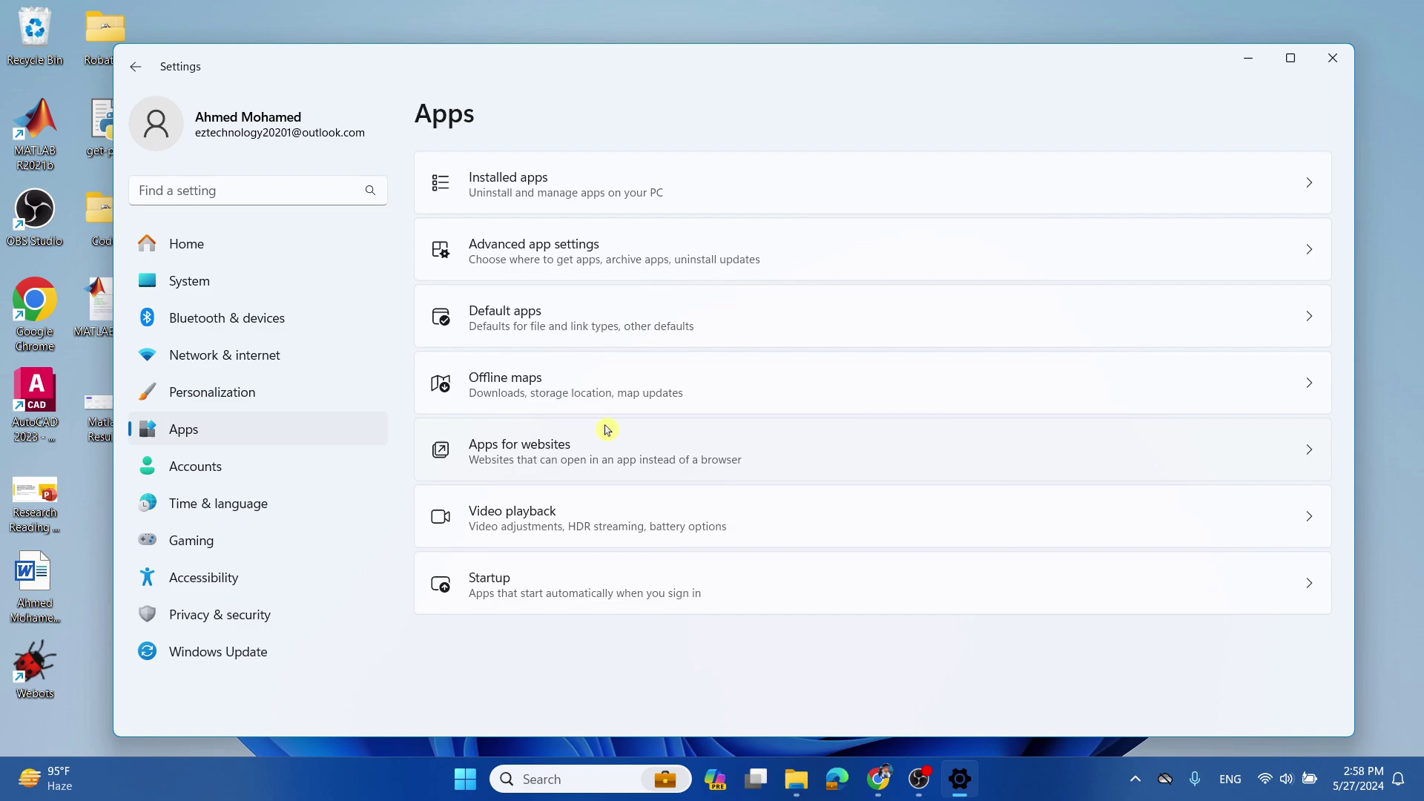
pyautogui.click(625, 591)
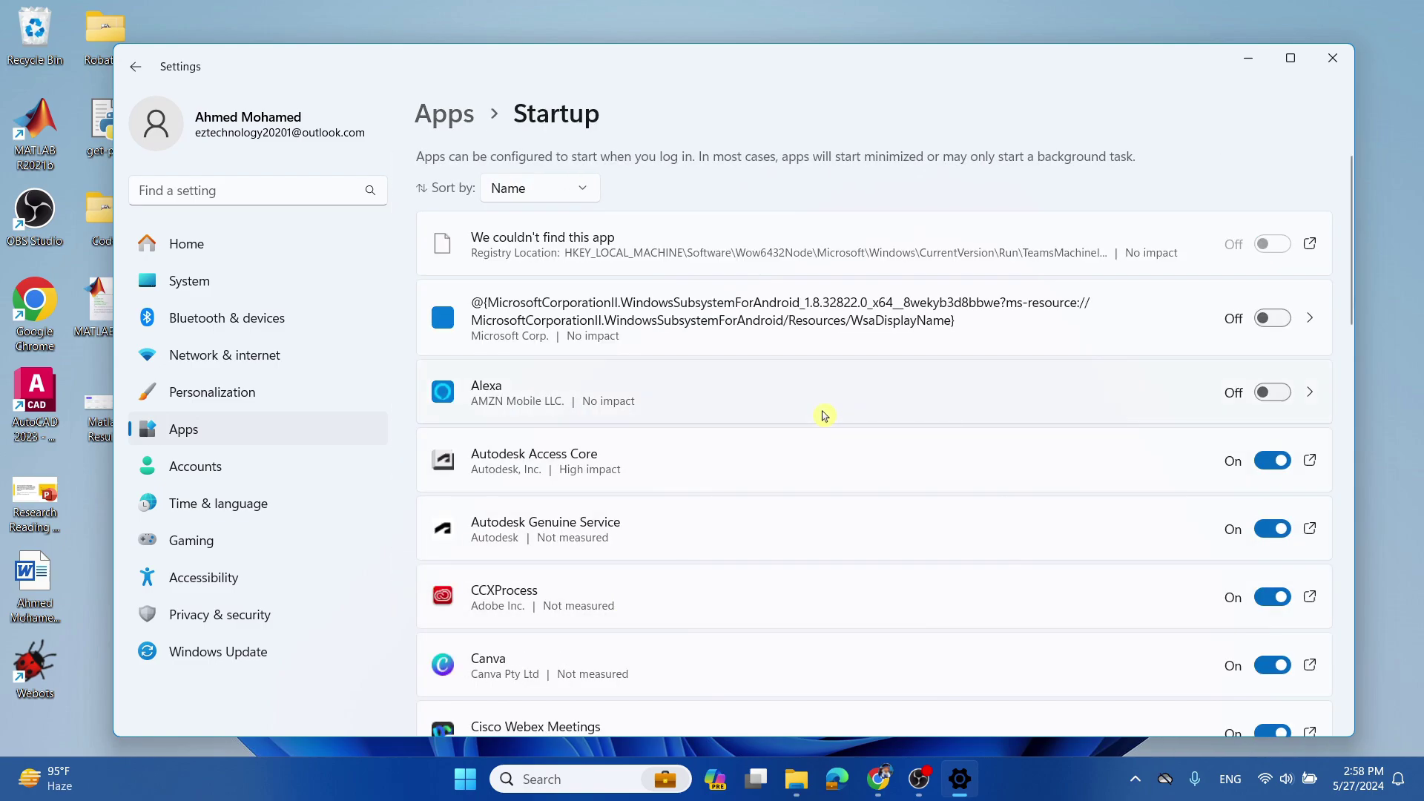
pyautogui.scroll(-4, 898, 487)
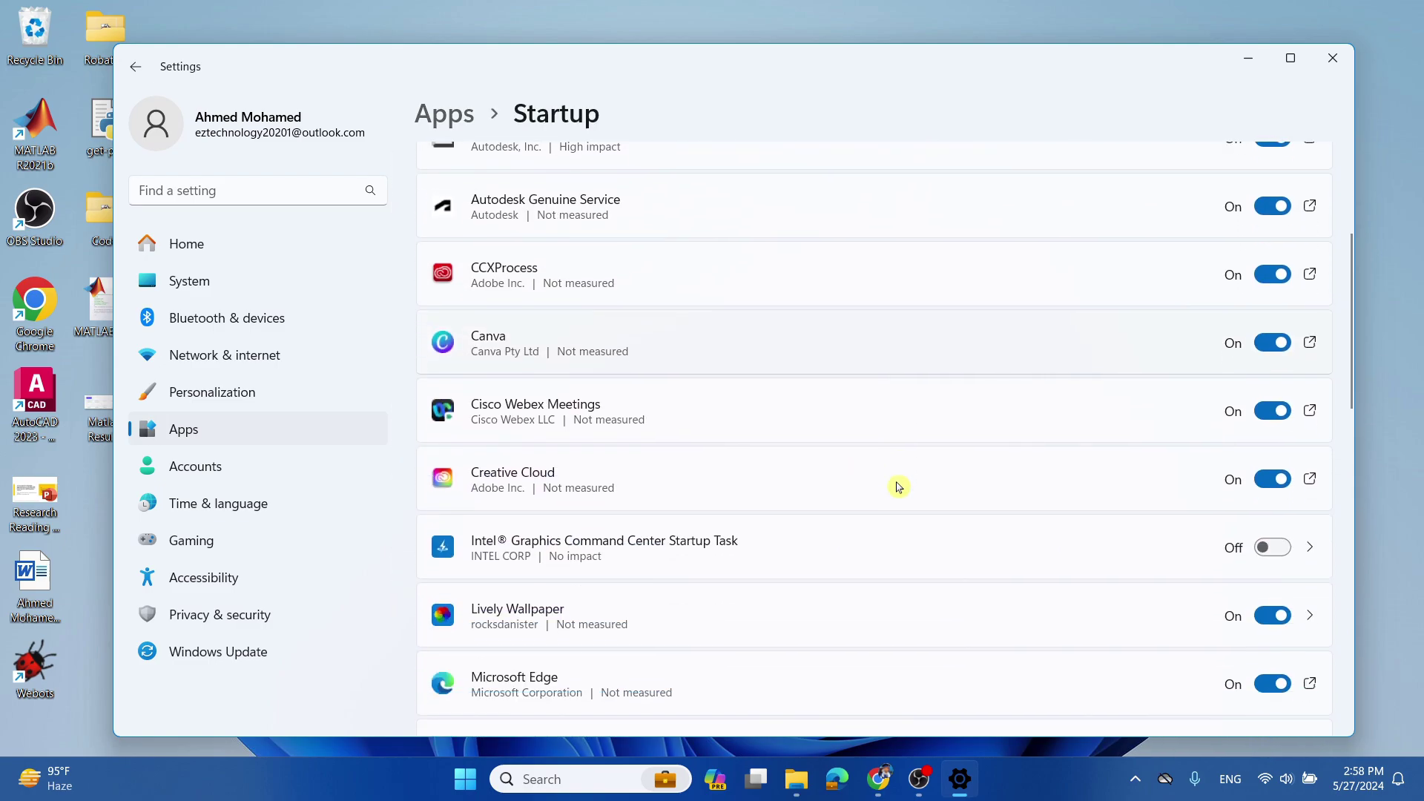
pyautogui.scroll(-5, 897, 486)
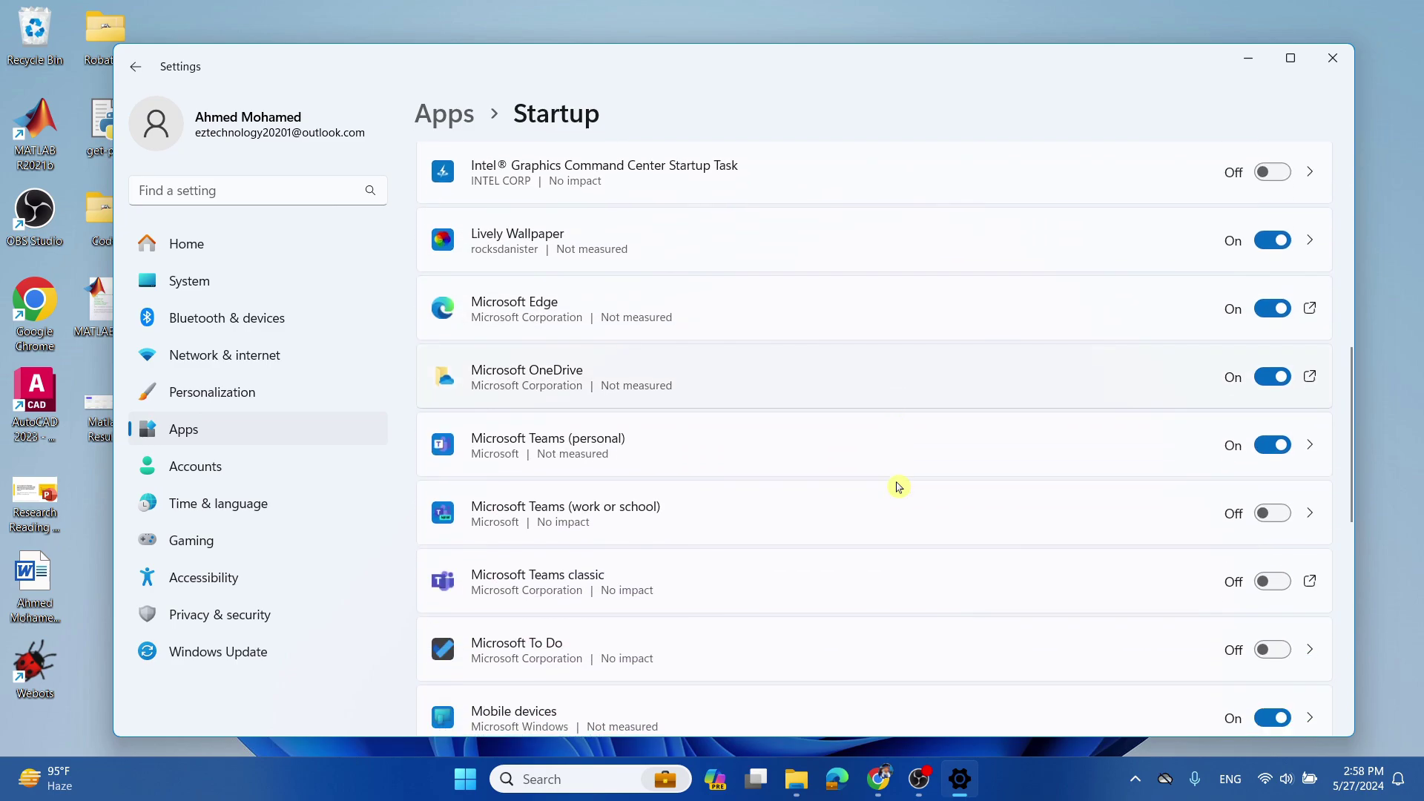
pyautogui.scroll(-1, 898, 486)
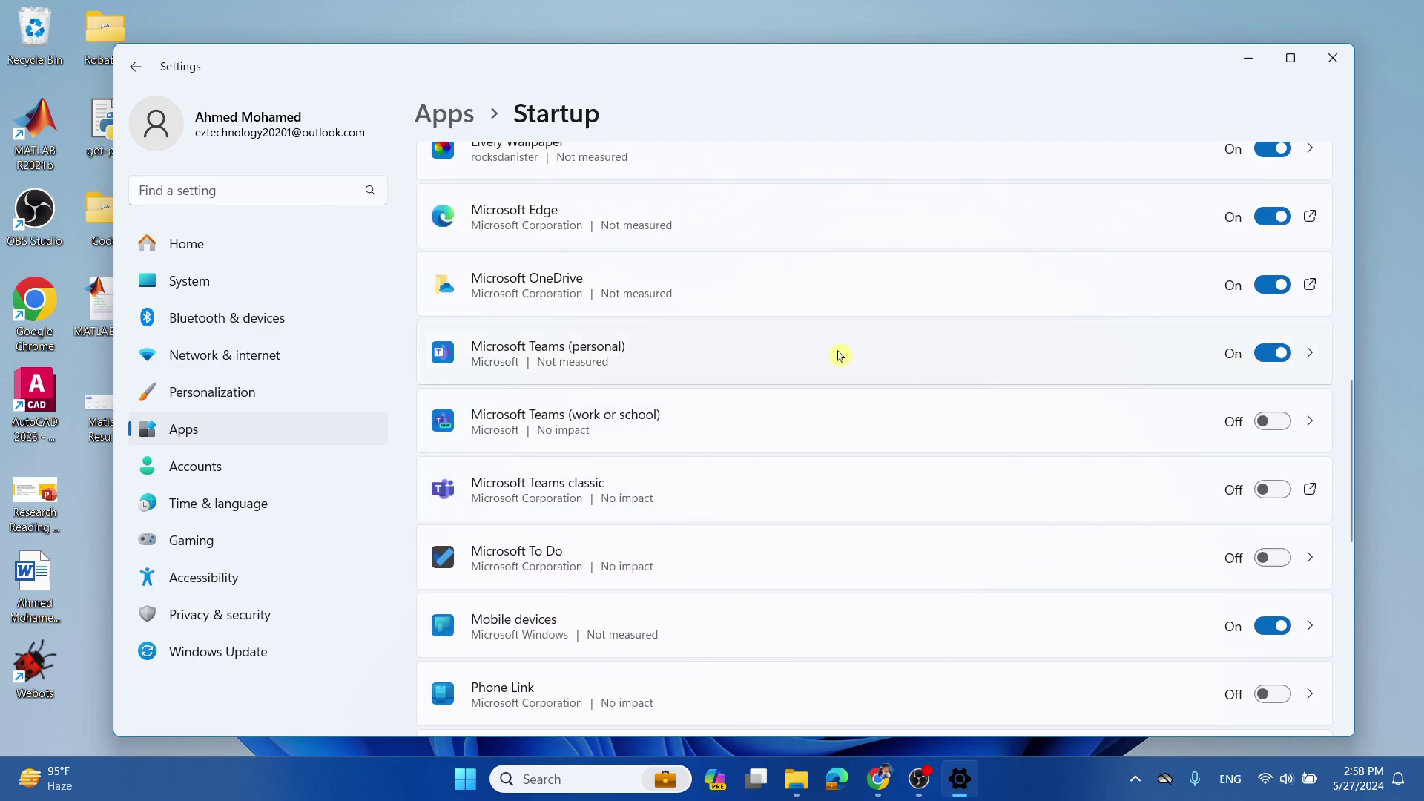
# - Turn off startup for Microsoft Teams (personal), Mobile devices and RocketDock
pyautogui.click(1278, 362)
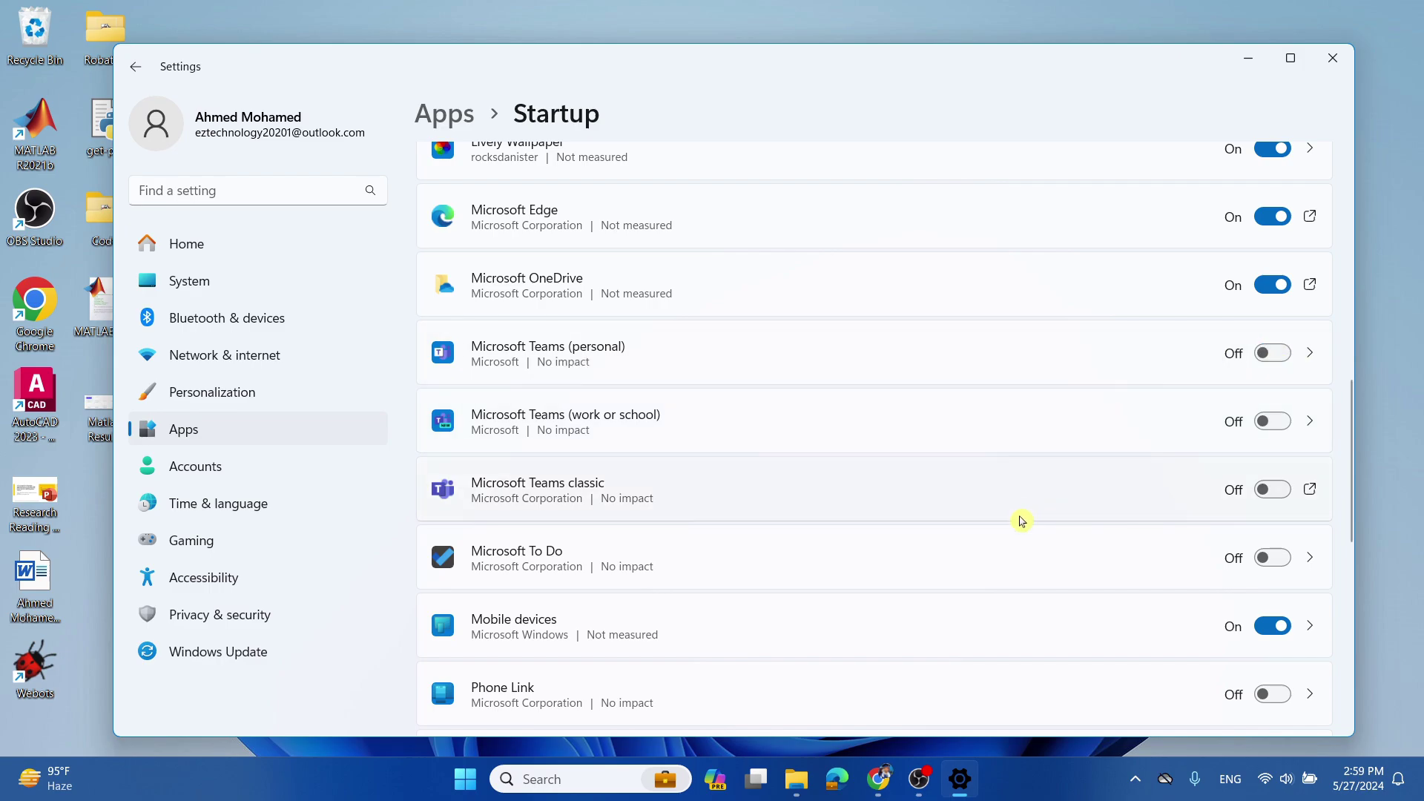
pyautogui.click(1273, 626)
pyautogui.scroll(-1, 960, 401)
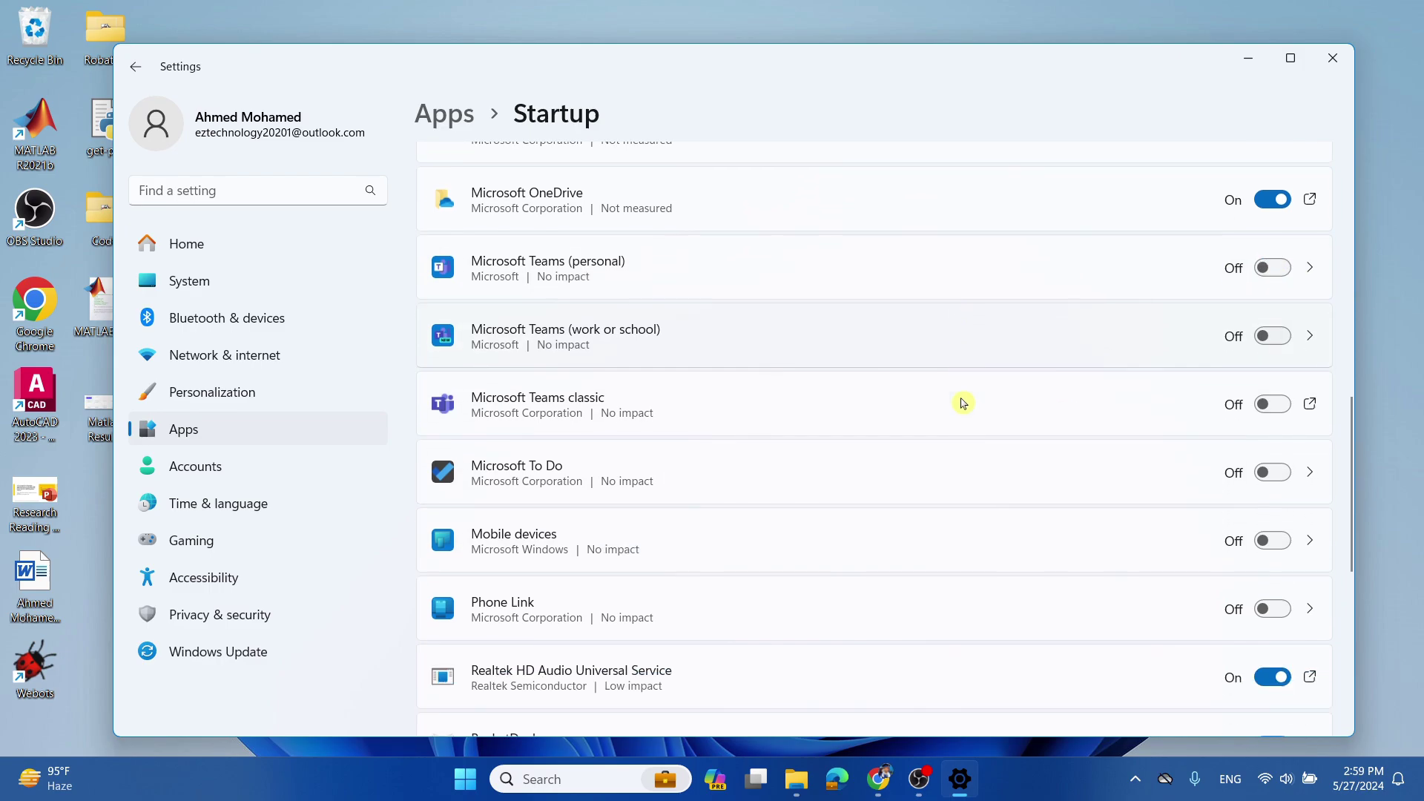
pyautogui.scroll(-2, 962, 403)
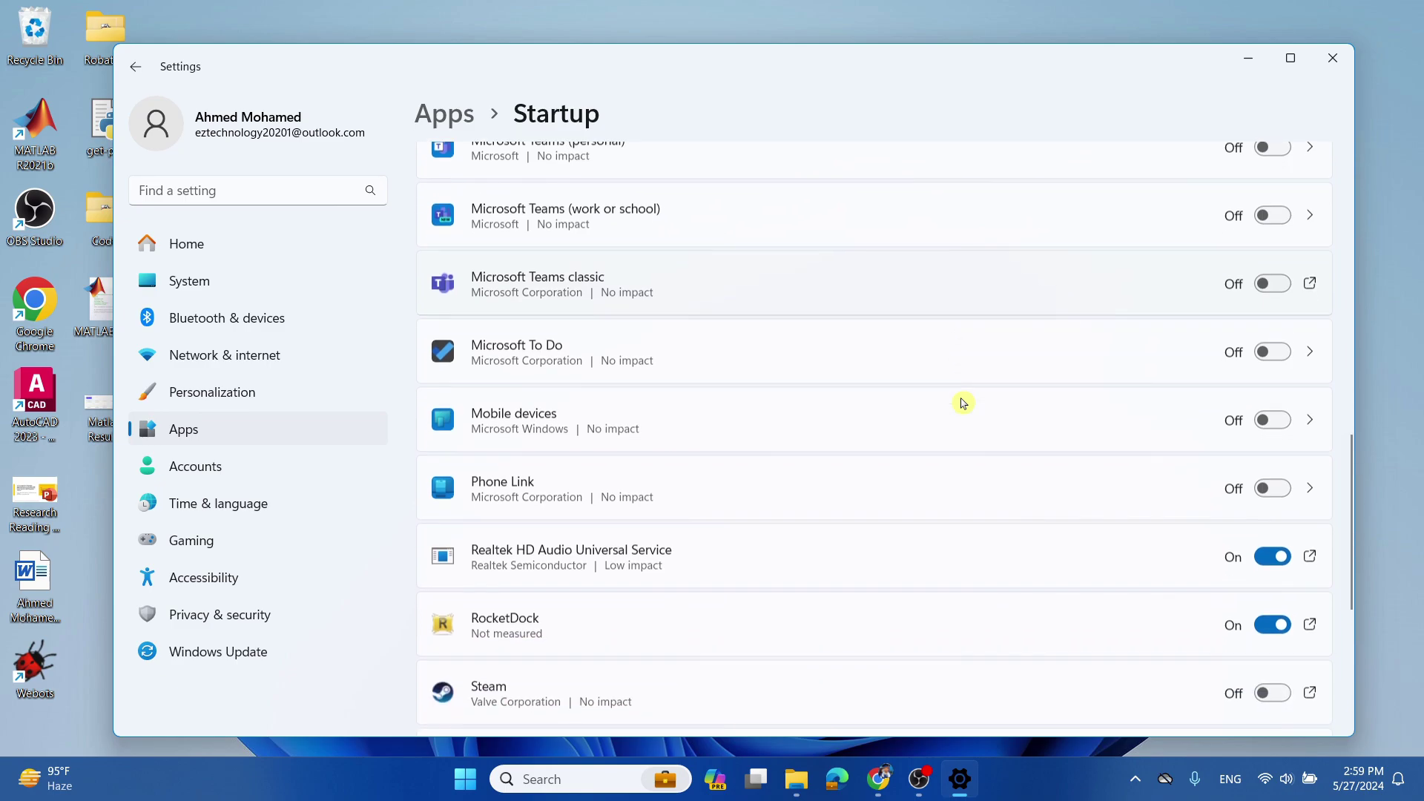
pyautogui.click(1270, 571)
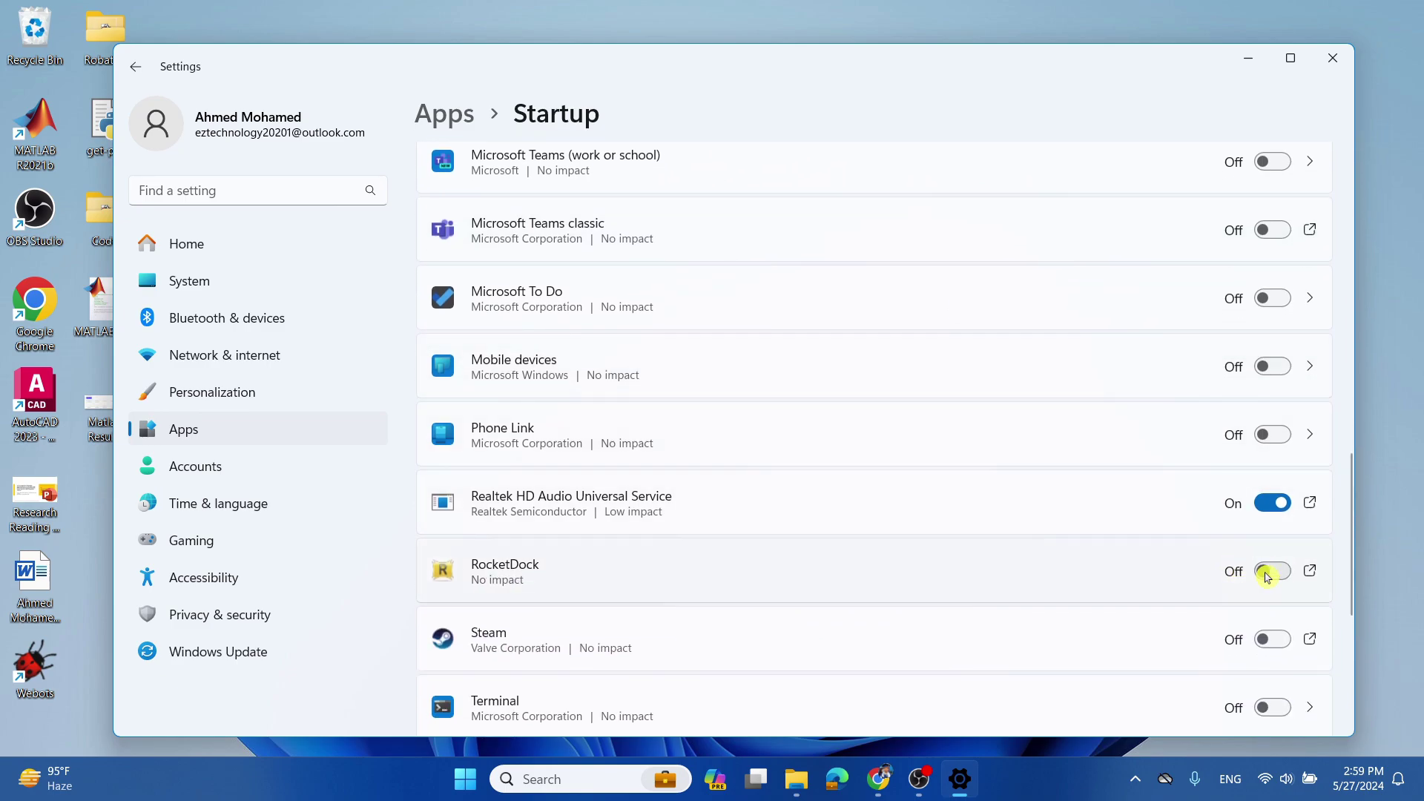
pyautogui.scroll(-2, 970, 517)
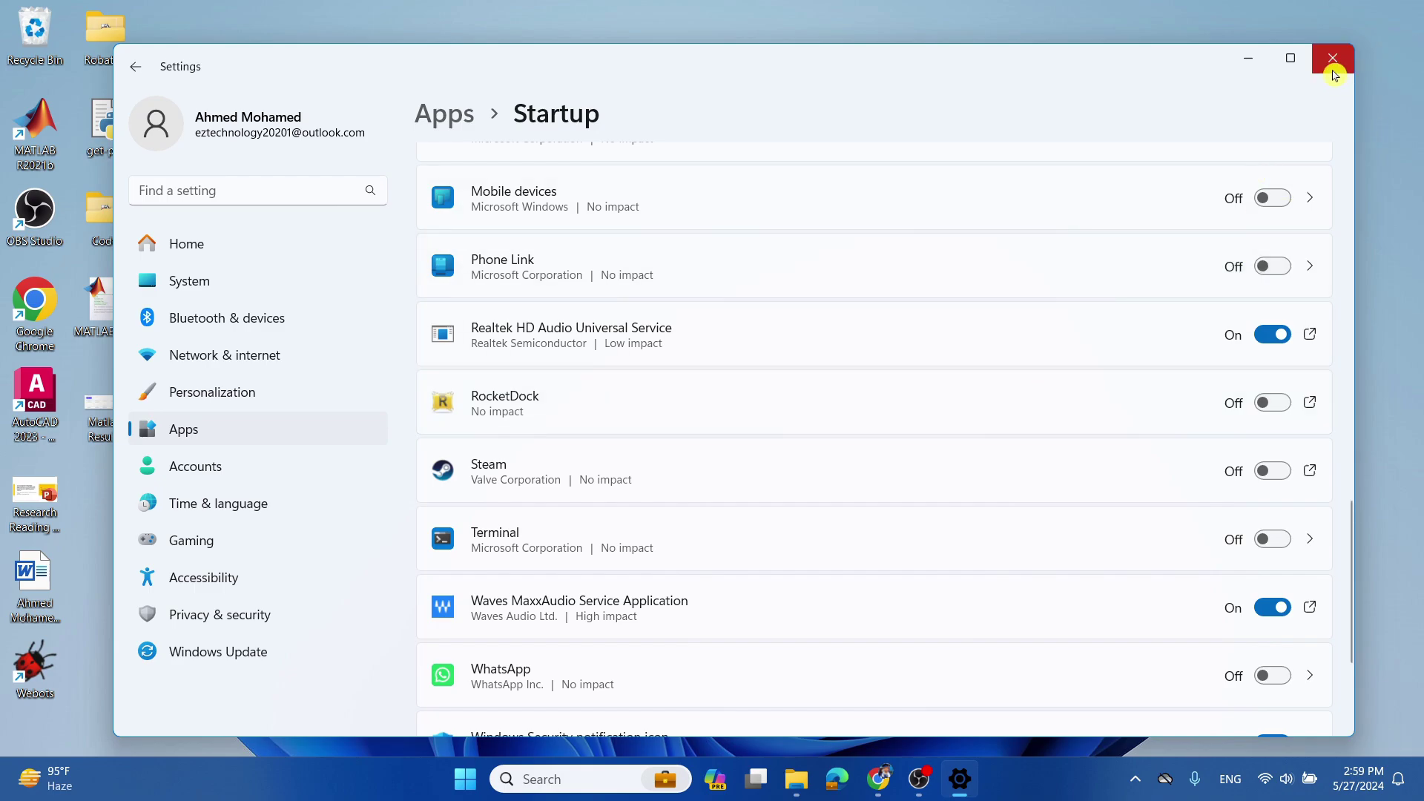
# - Close Settings and open Indexing Options from a Start search for 'index'
pyautogui.click(1334, 65)
pyautogui.click(486, 789)
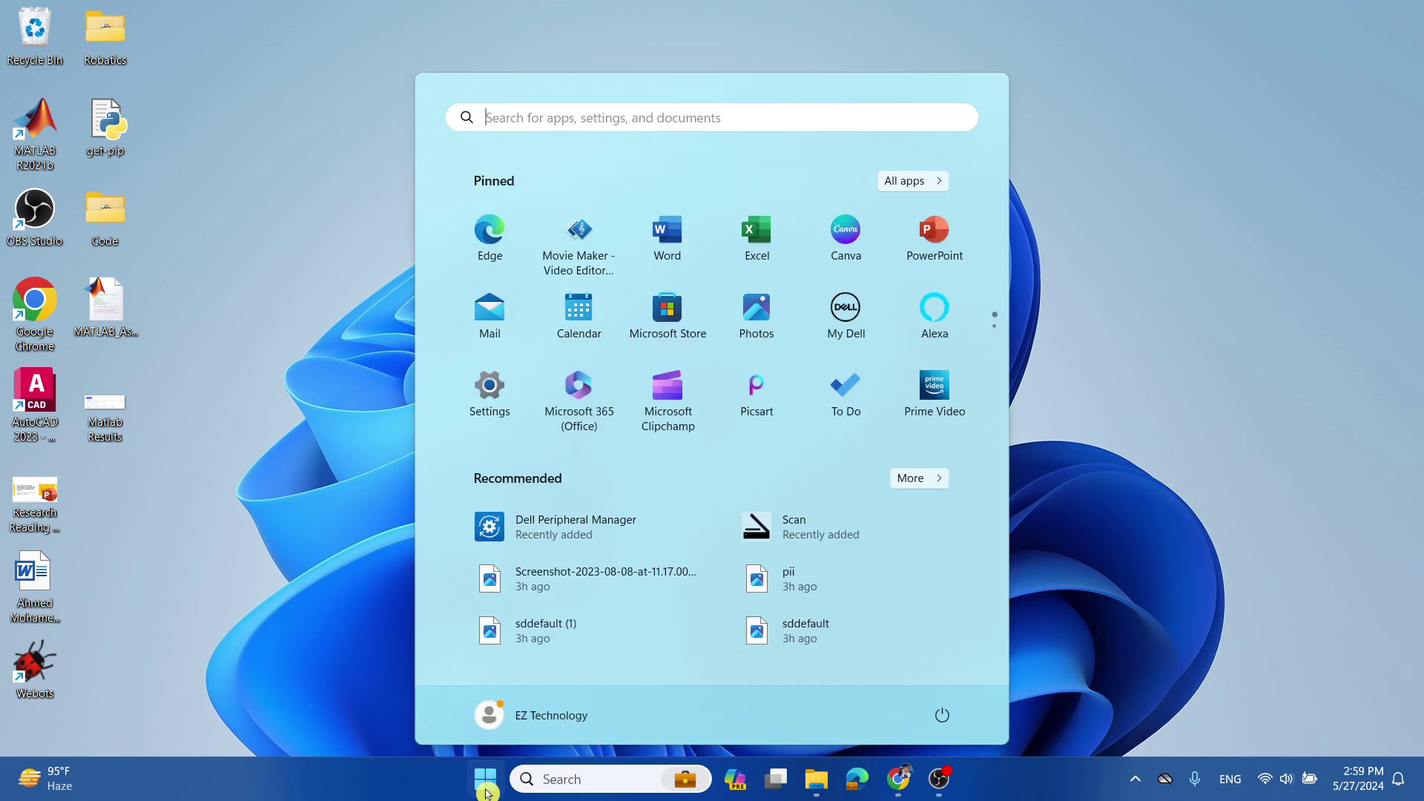
pyautogui.write('index')
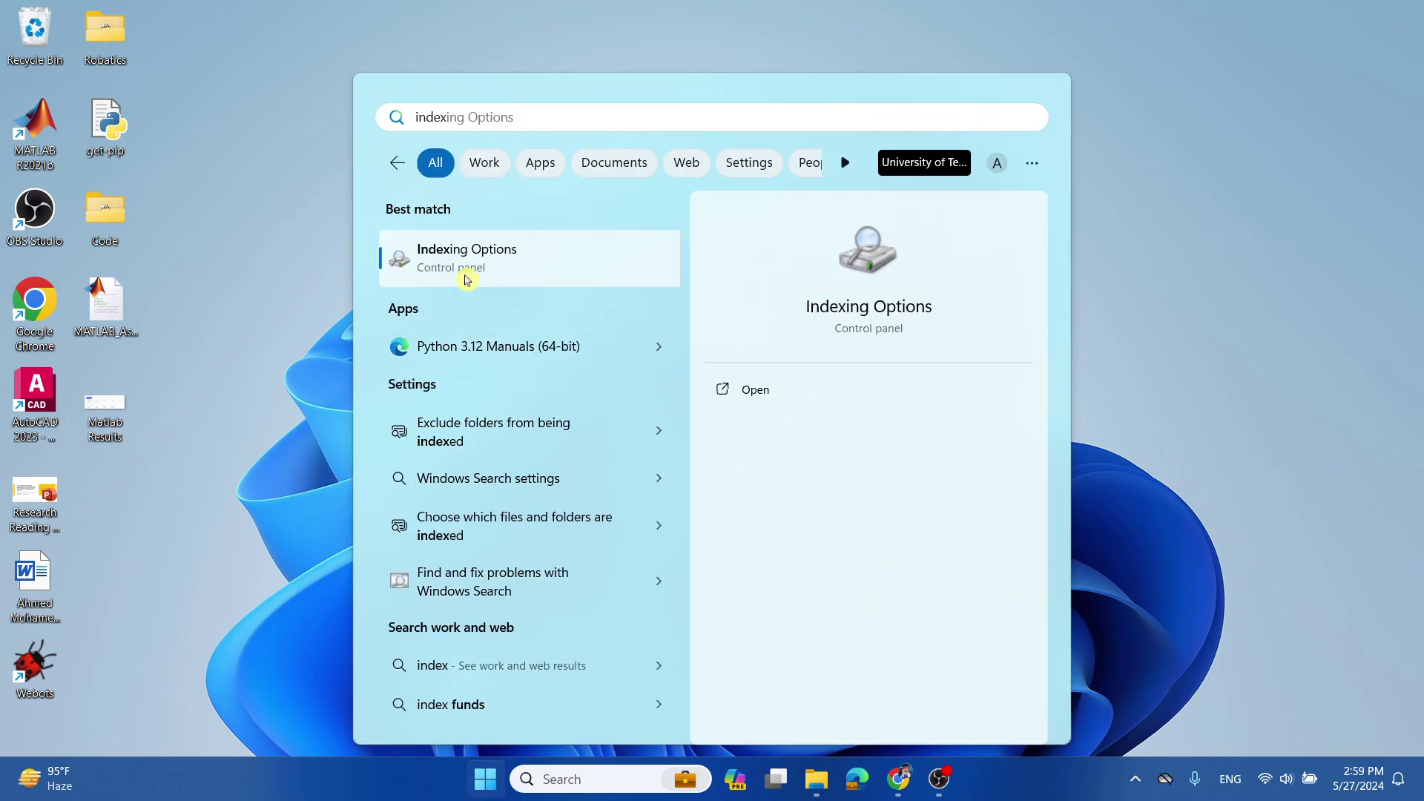
pyautogui.click(544, 276)
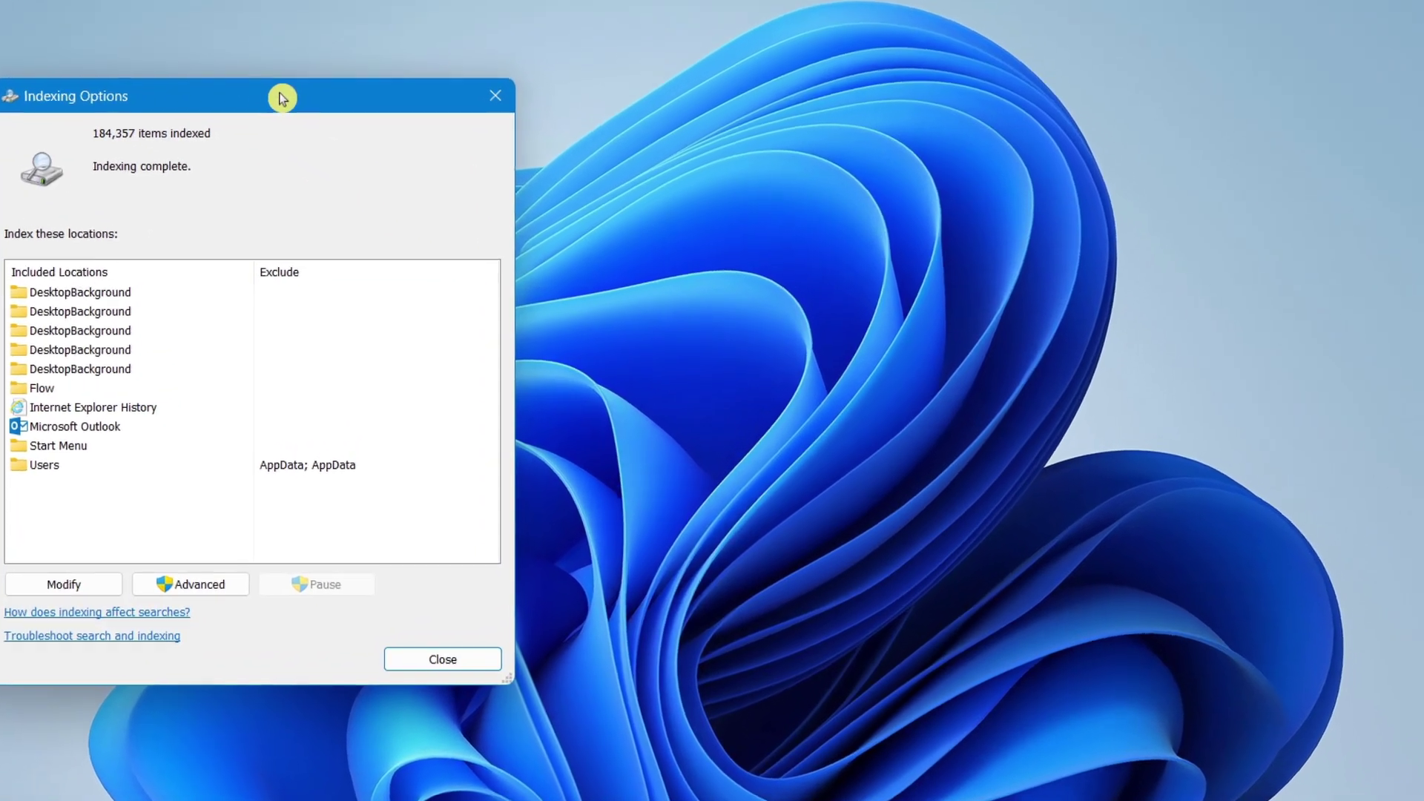
pyautogui.moveTo(353, 152); pyautogui.dragTo(678, 193)
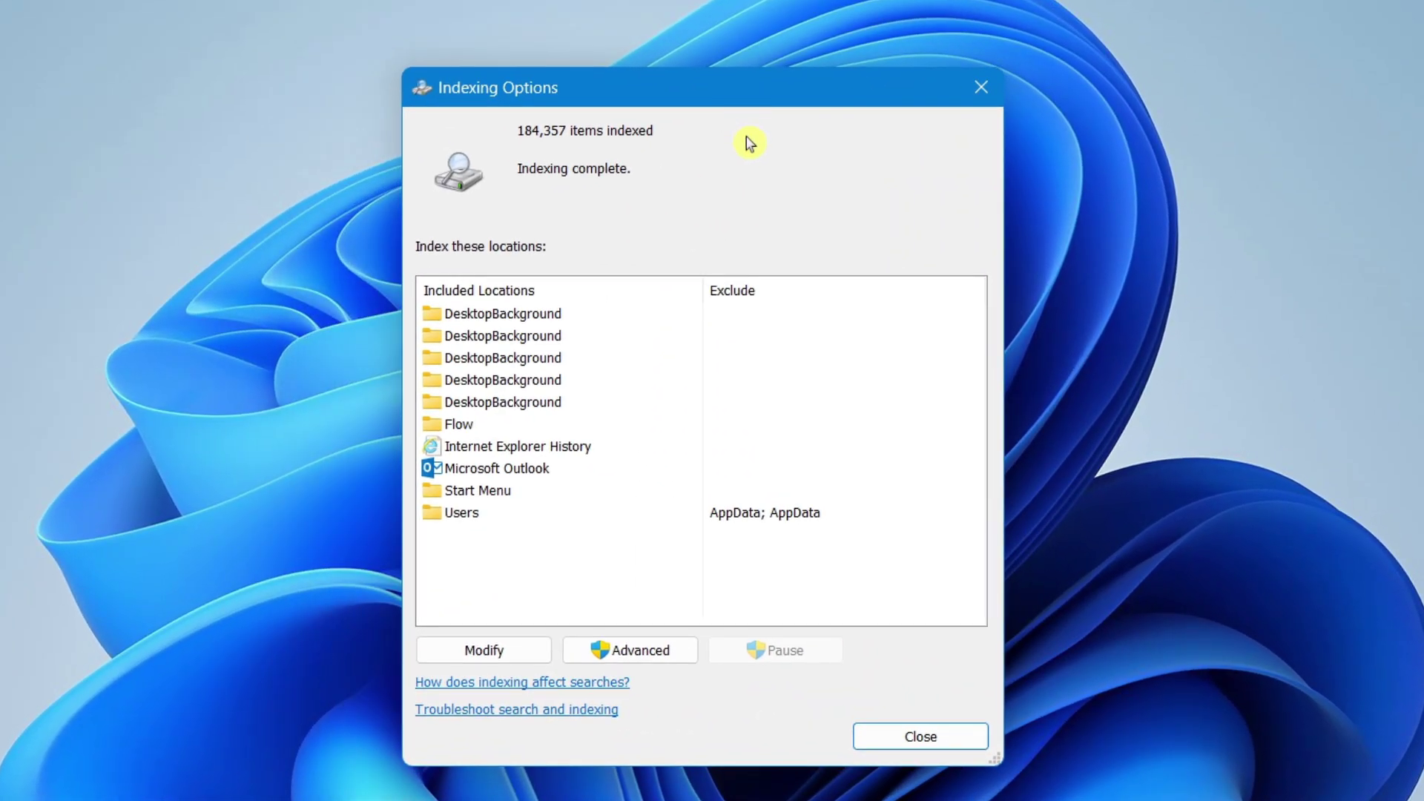
# - Modify indexed locations, keeping Internet Explorer History included, then close Indexing Options
pyautogui.click(493, 652)
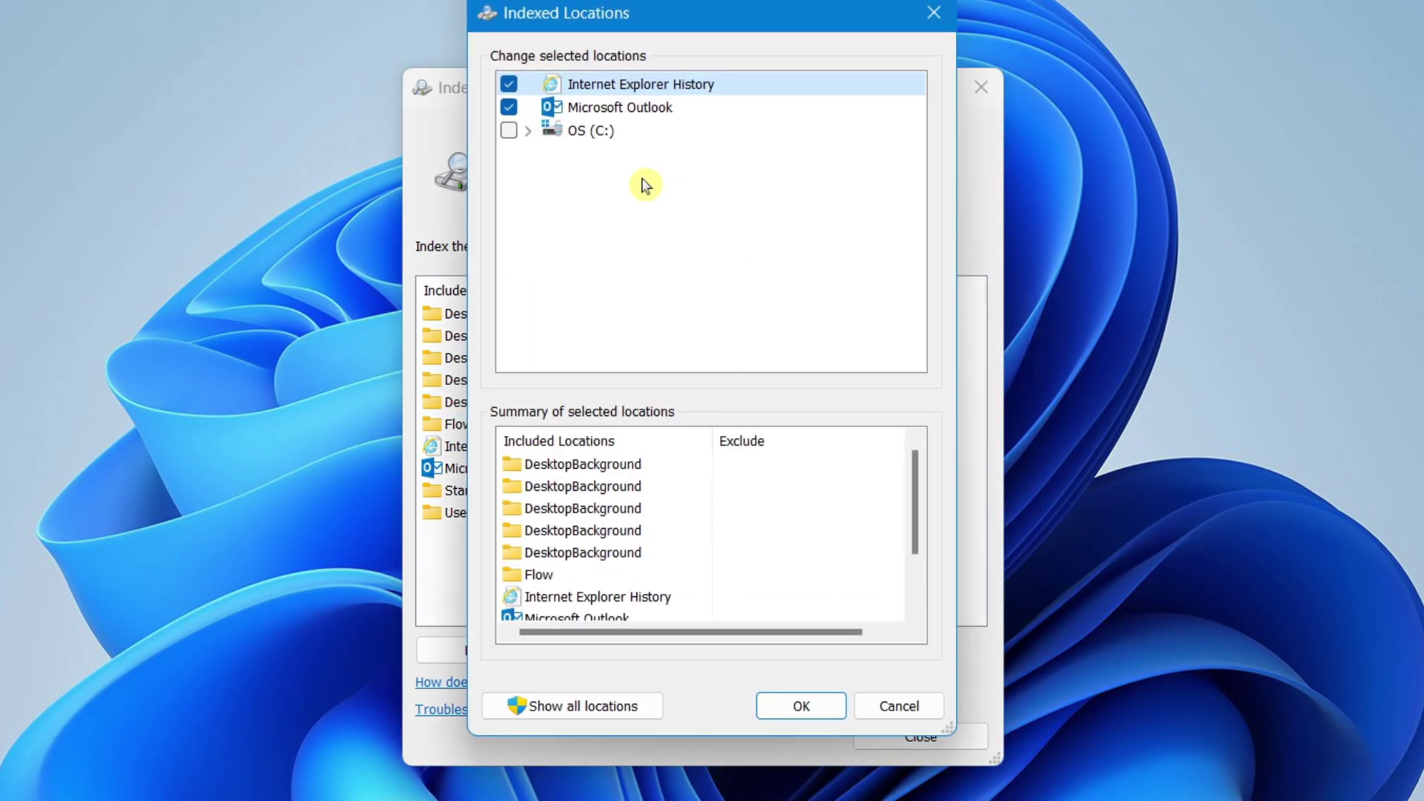
pyautogui.click(509, 84)
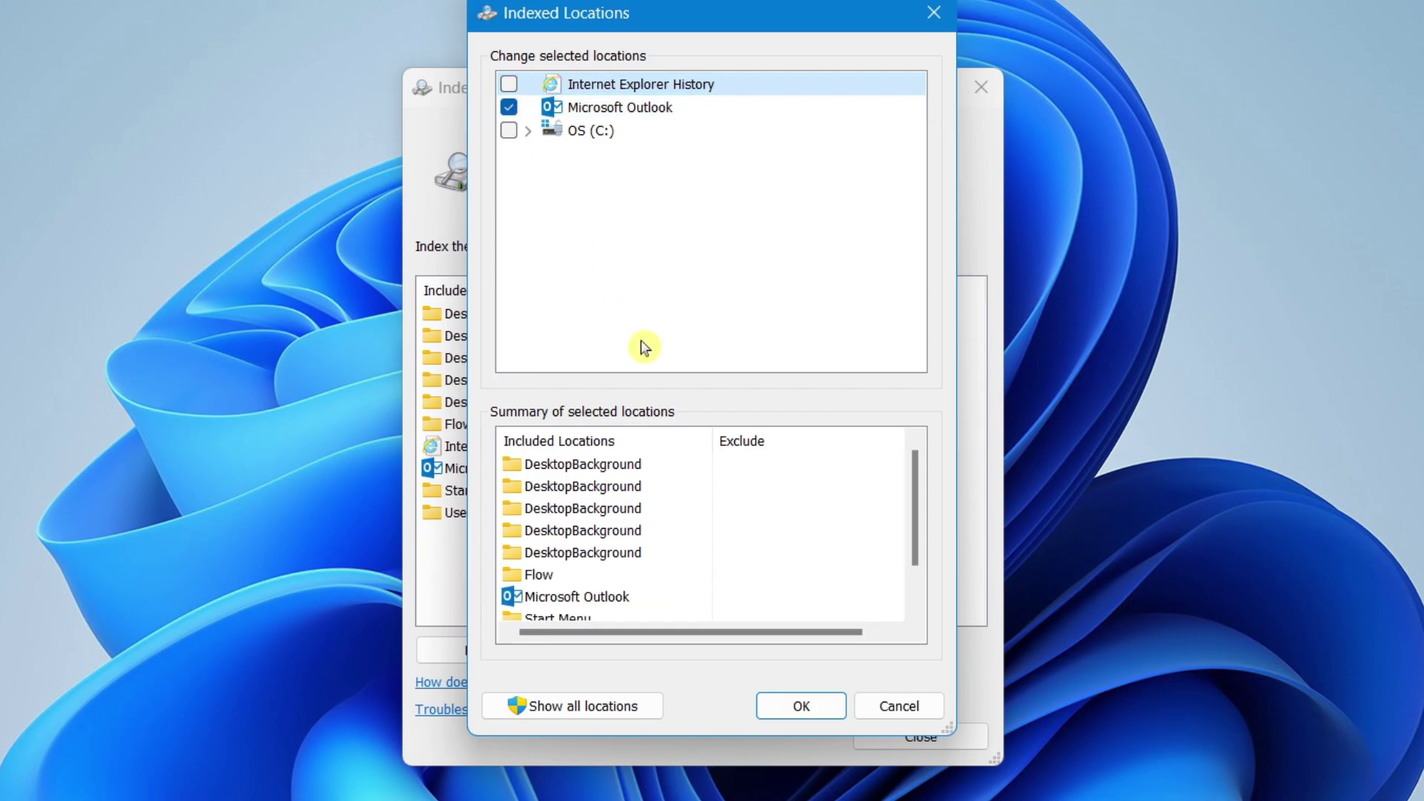
pyautogui.click(834, 714)
pyautogui.click(456, 651)
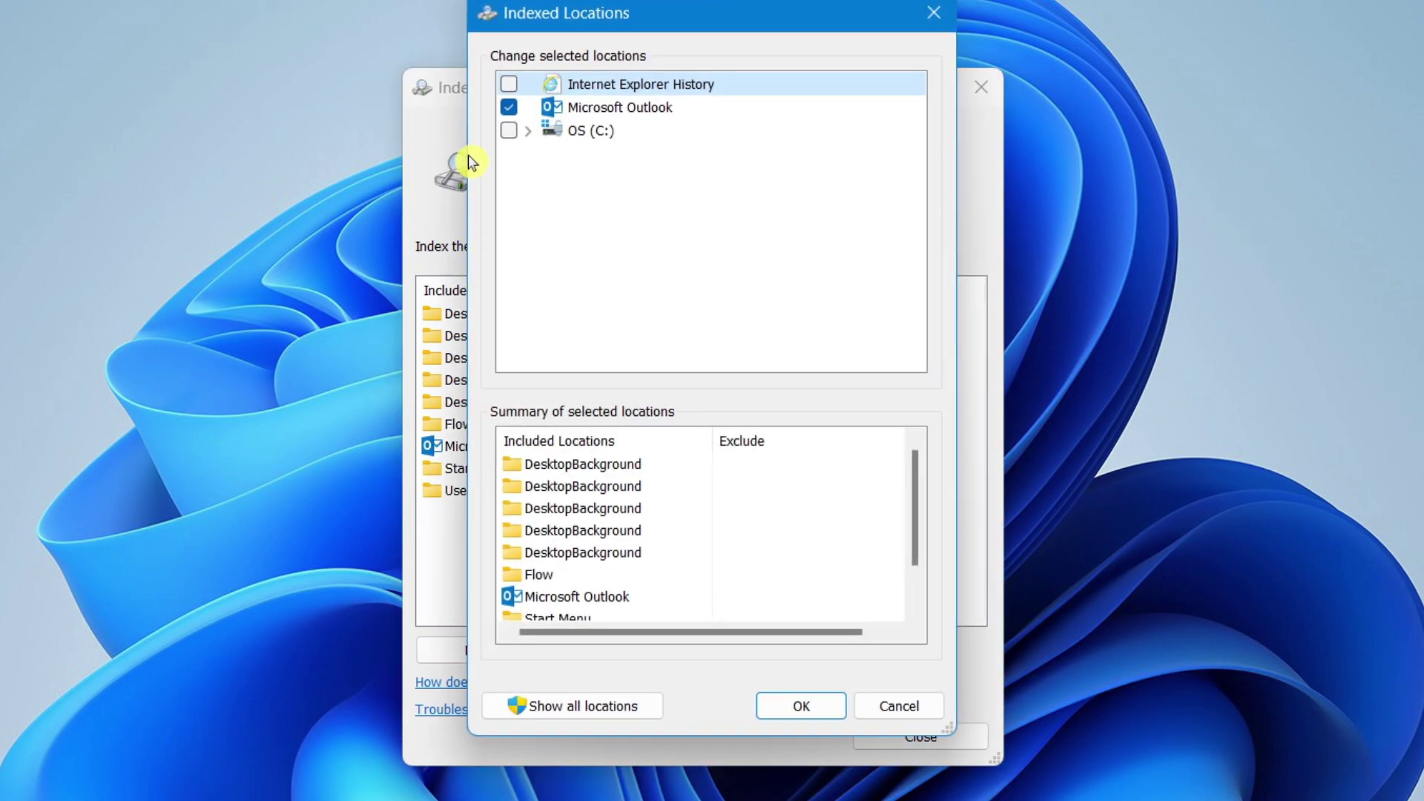
pyautogui.click(508, 84)
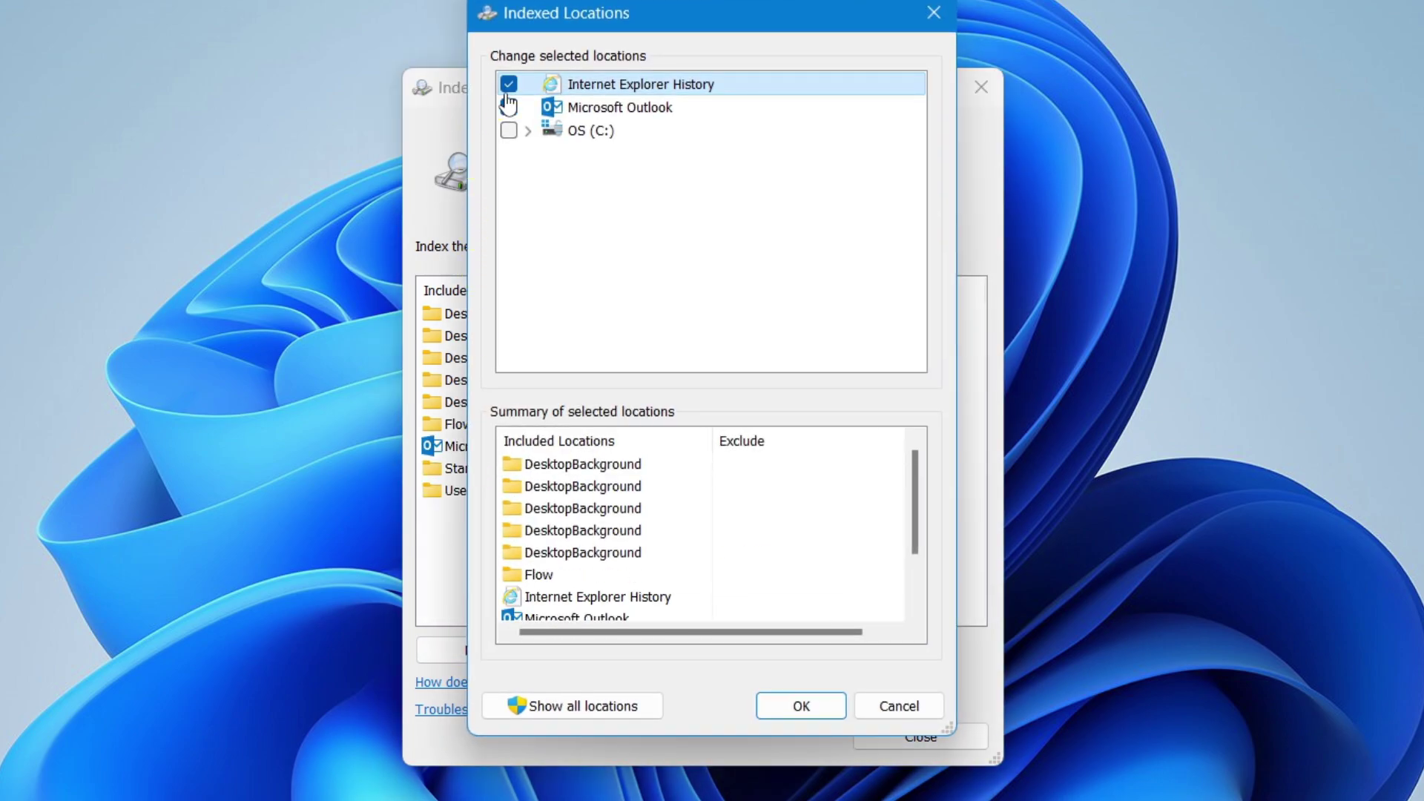
pyautogui.click(781, 717)
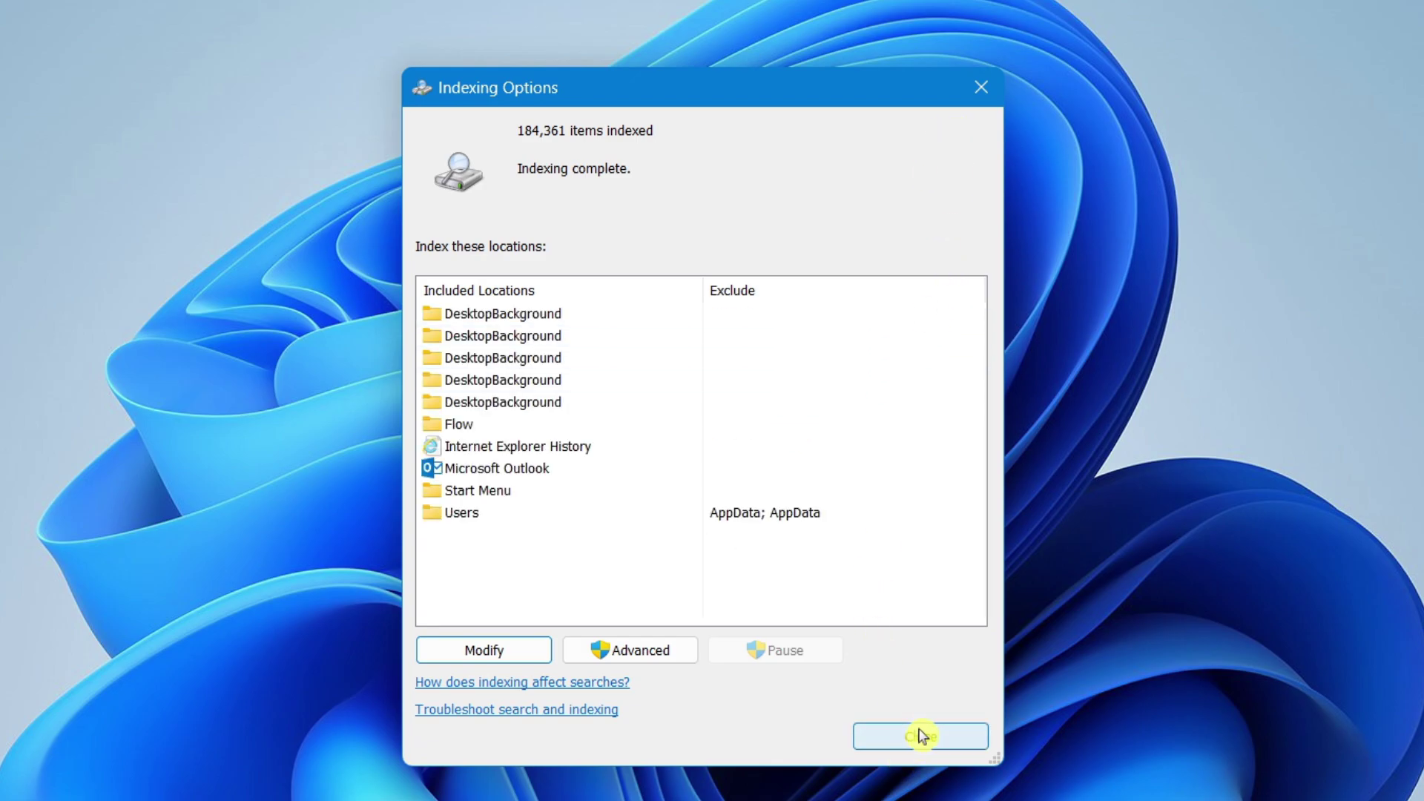
pyautogui.click(919, 736)
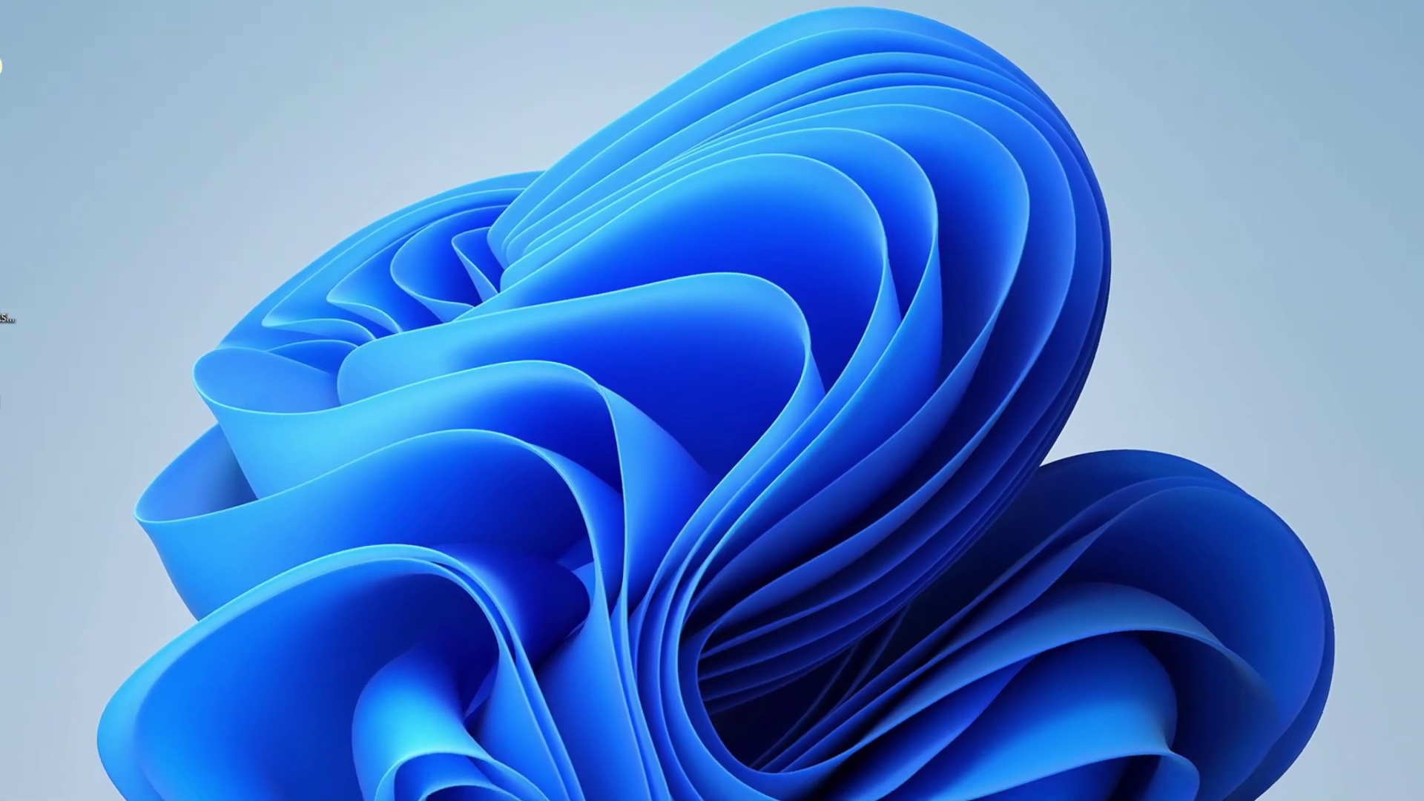
# - Search Start for 'device performa' and open the Device performance & health report
pyautogui.press('super')
pyautogui.write('d')
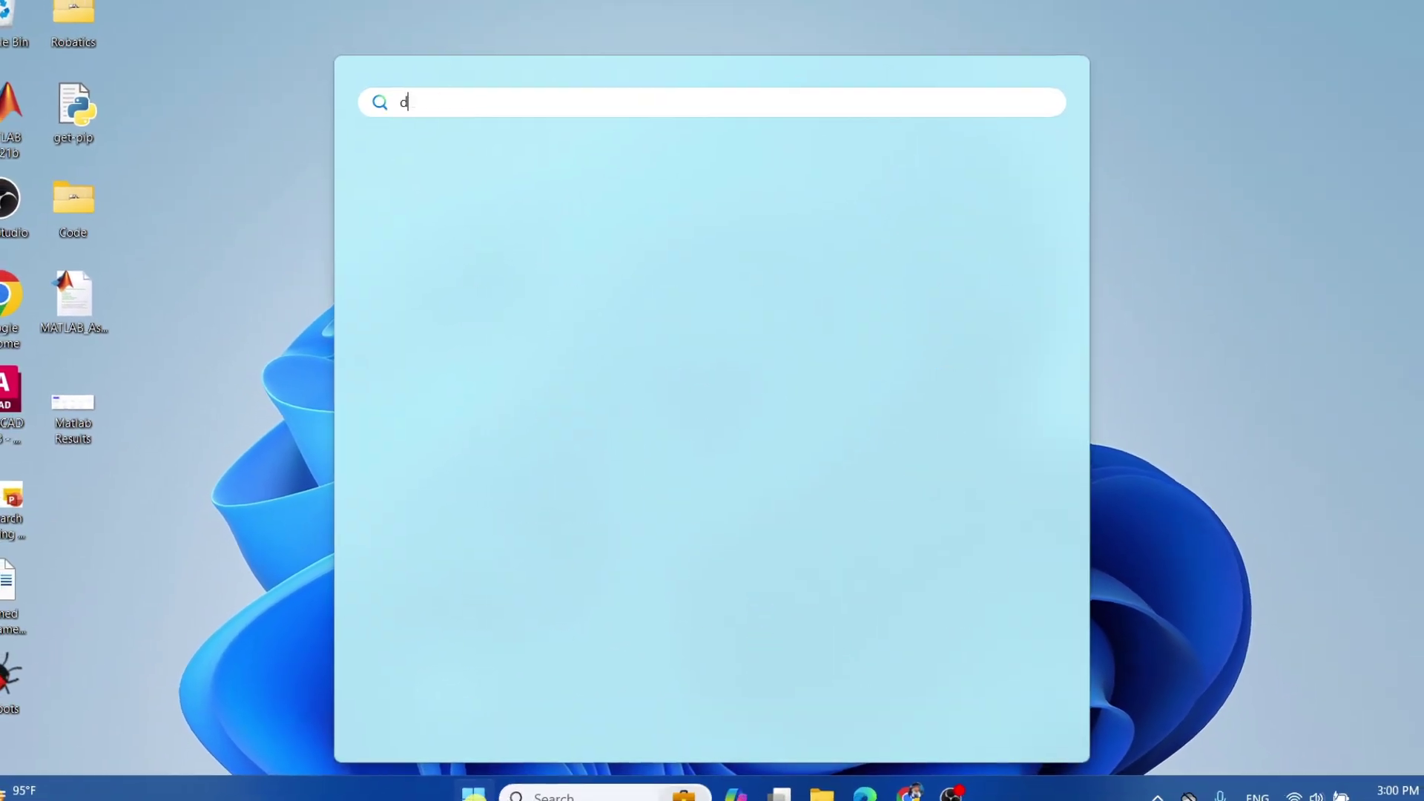
pyautogui.write('evice')
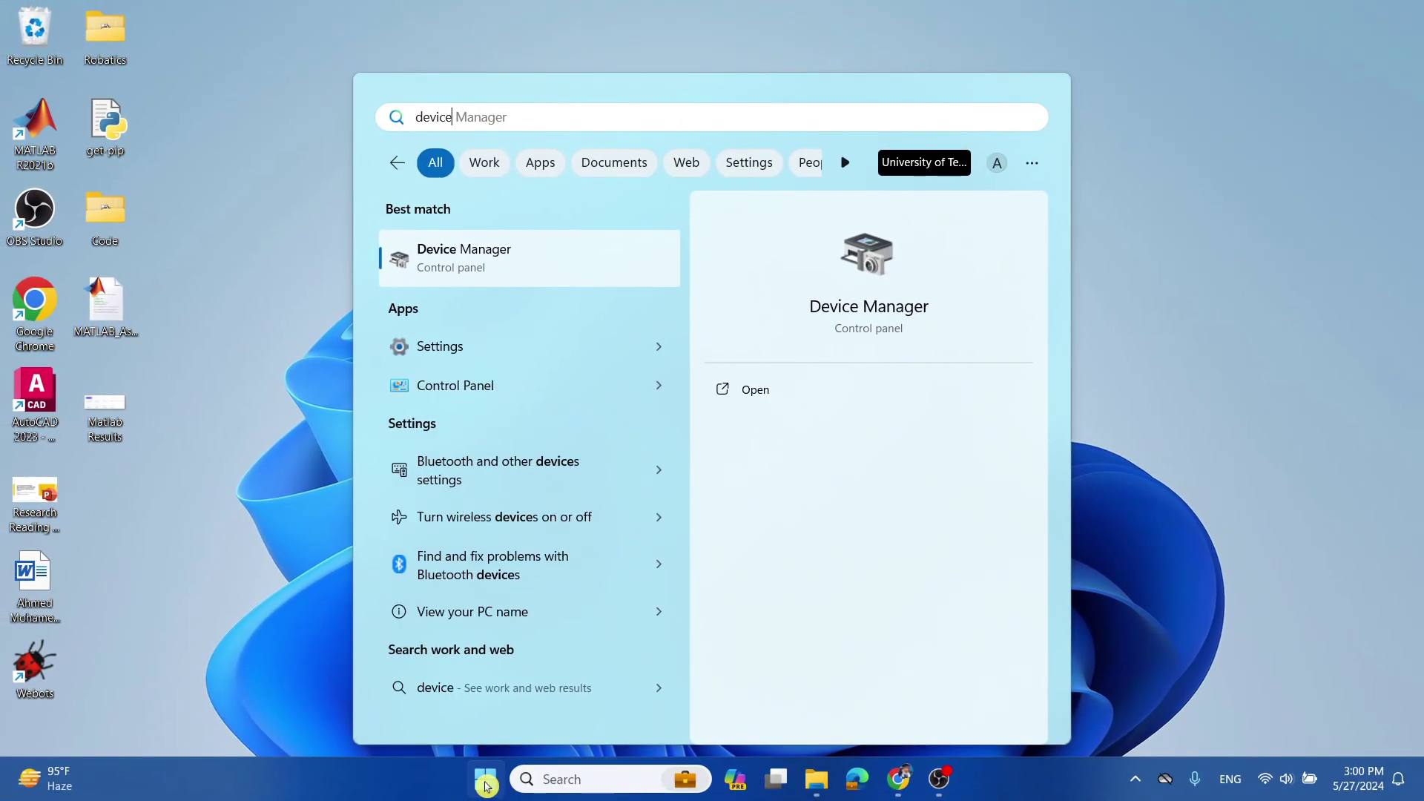
pyautogui.write(' p')
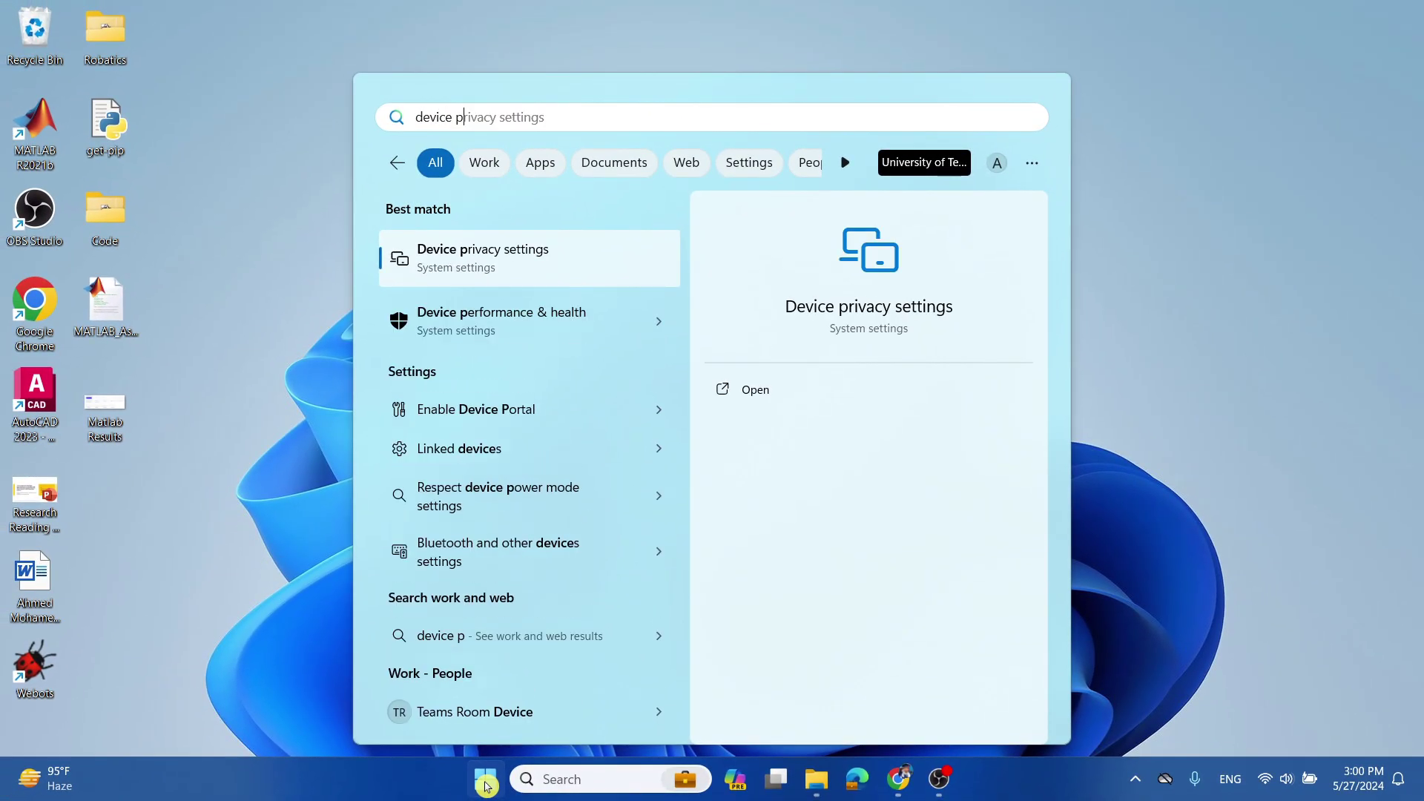
pyautogui.write('erforma')
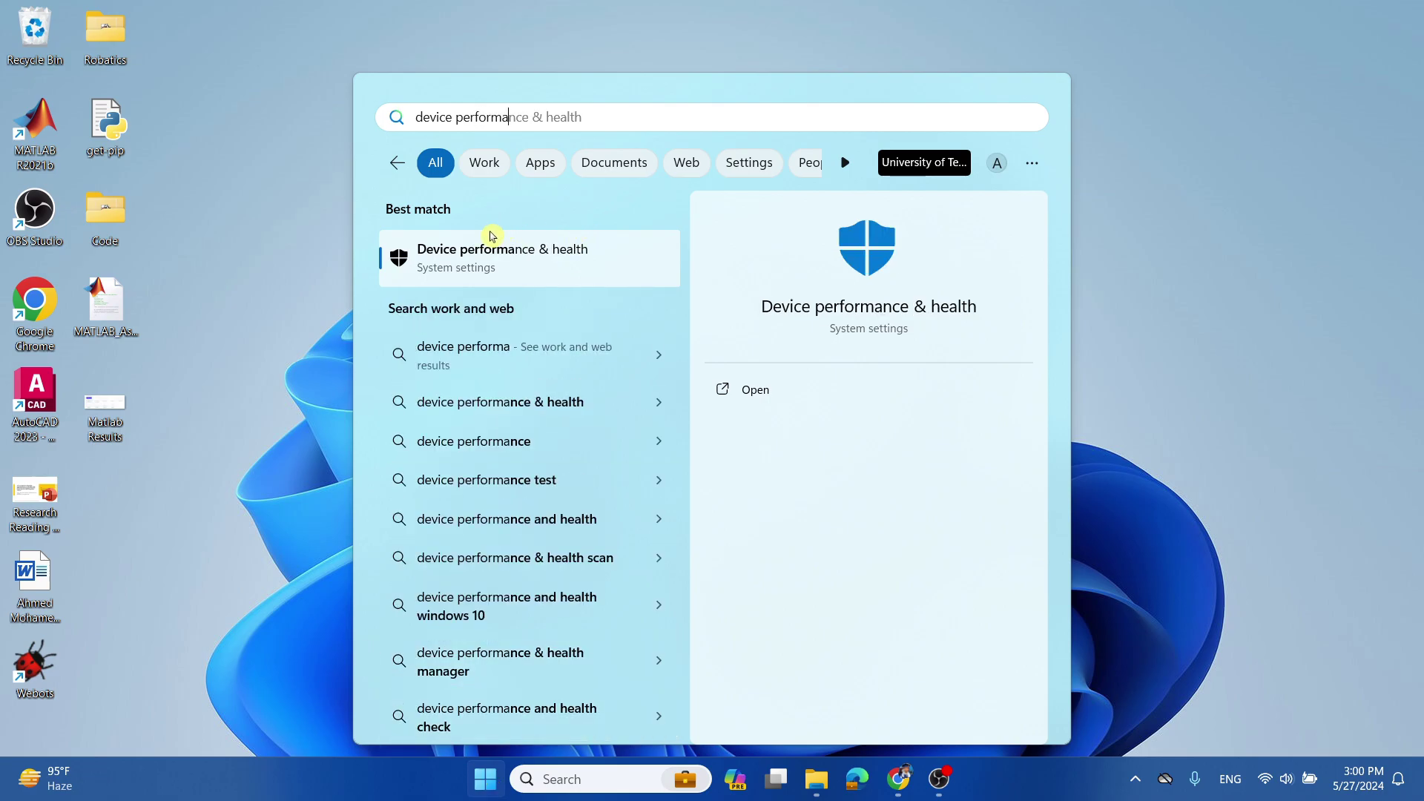
pyautogui.click(608, 268)
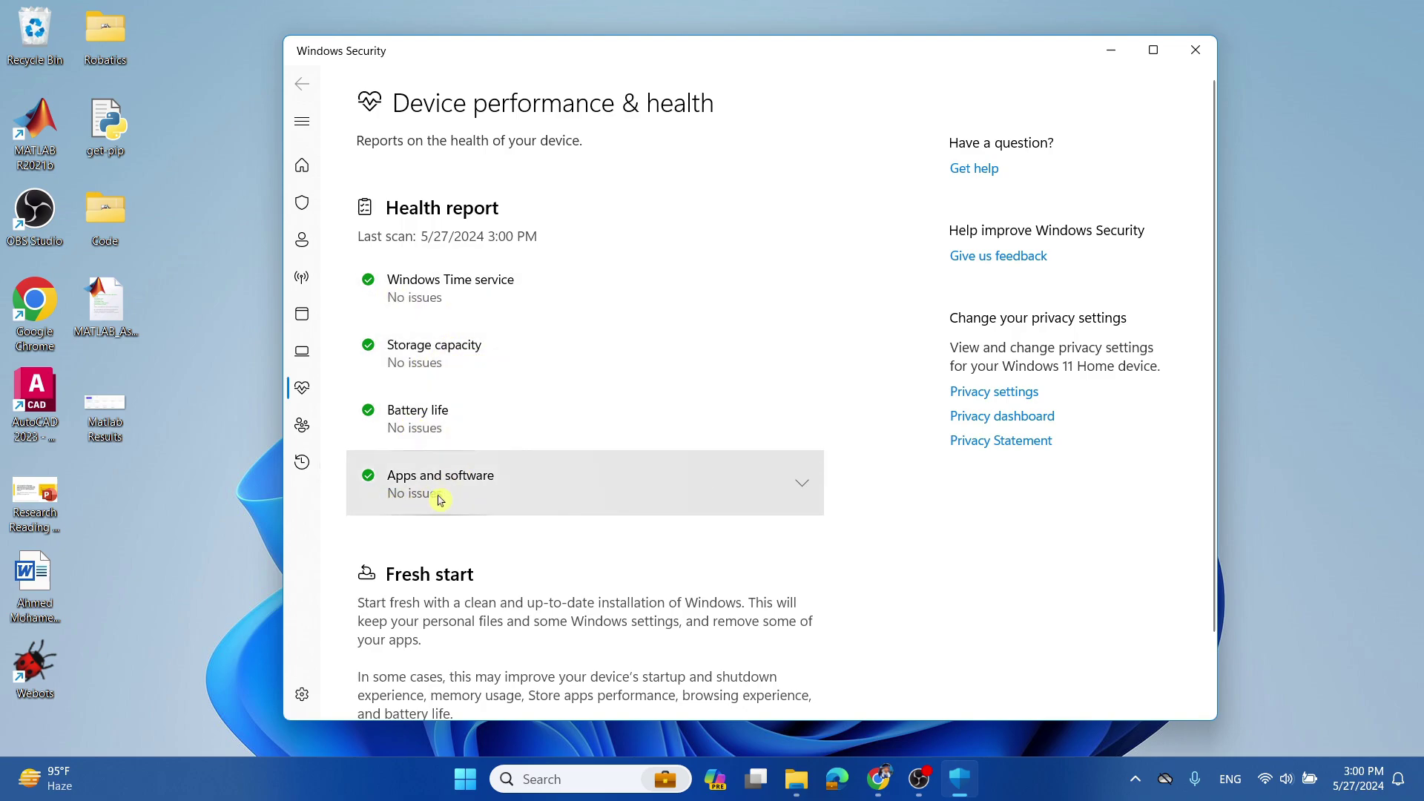
pyautogui.scroll(-1, 551, 504)
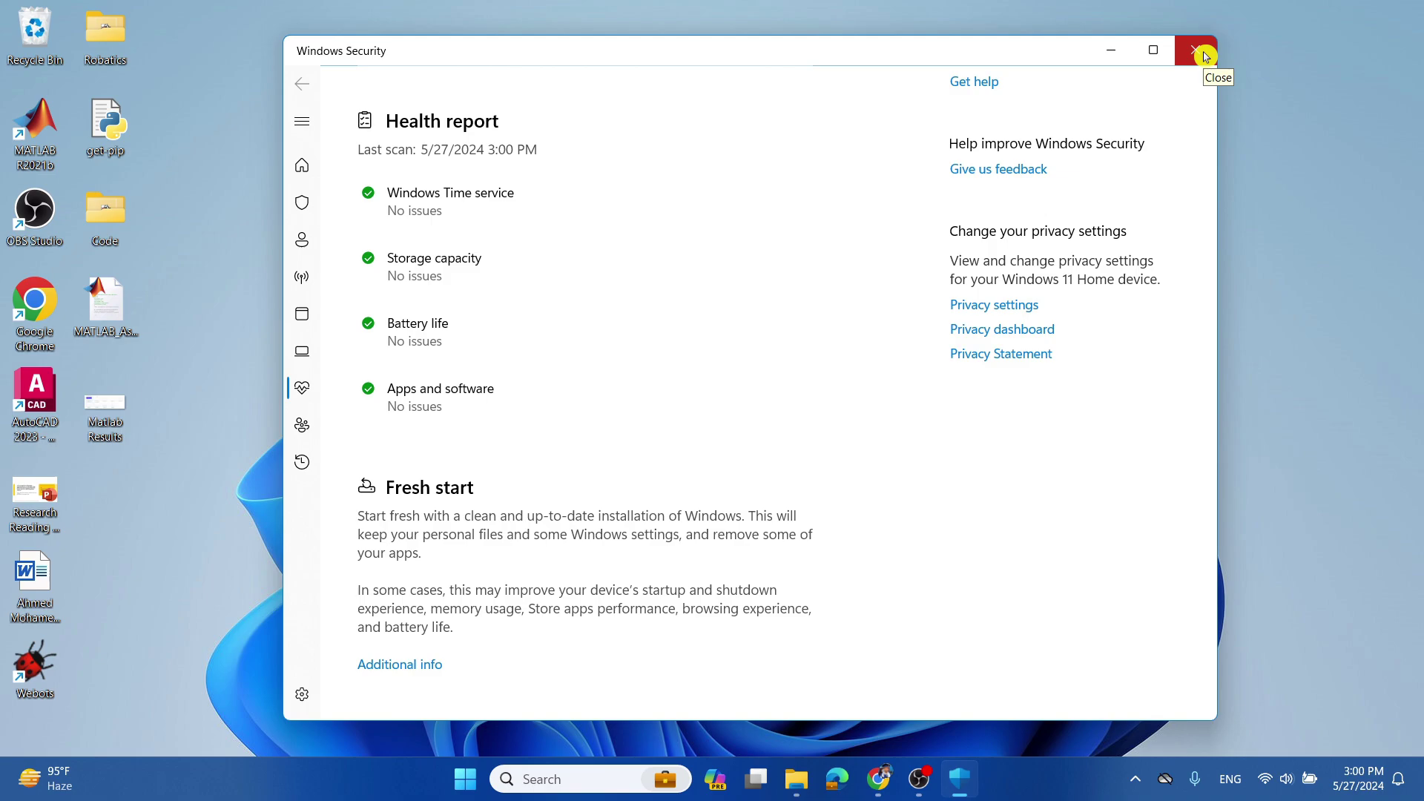
# - Close Windows Security, open 'Adjust the appearance' from Start, and apply Adjust for best performance
pyautogui.click(1204, 56)
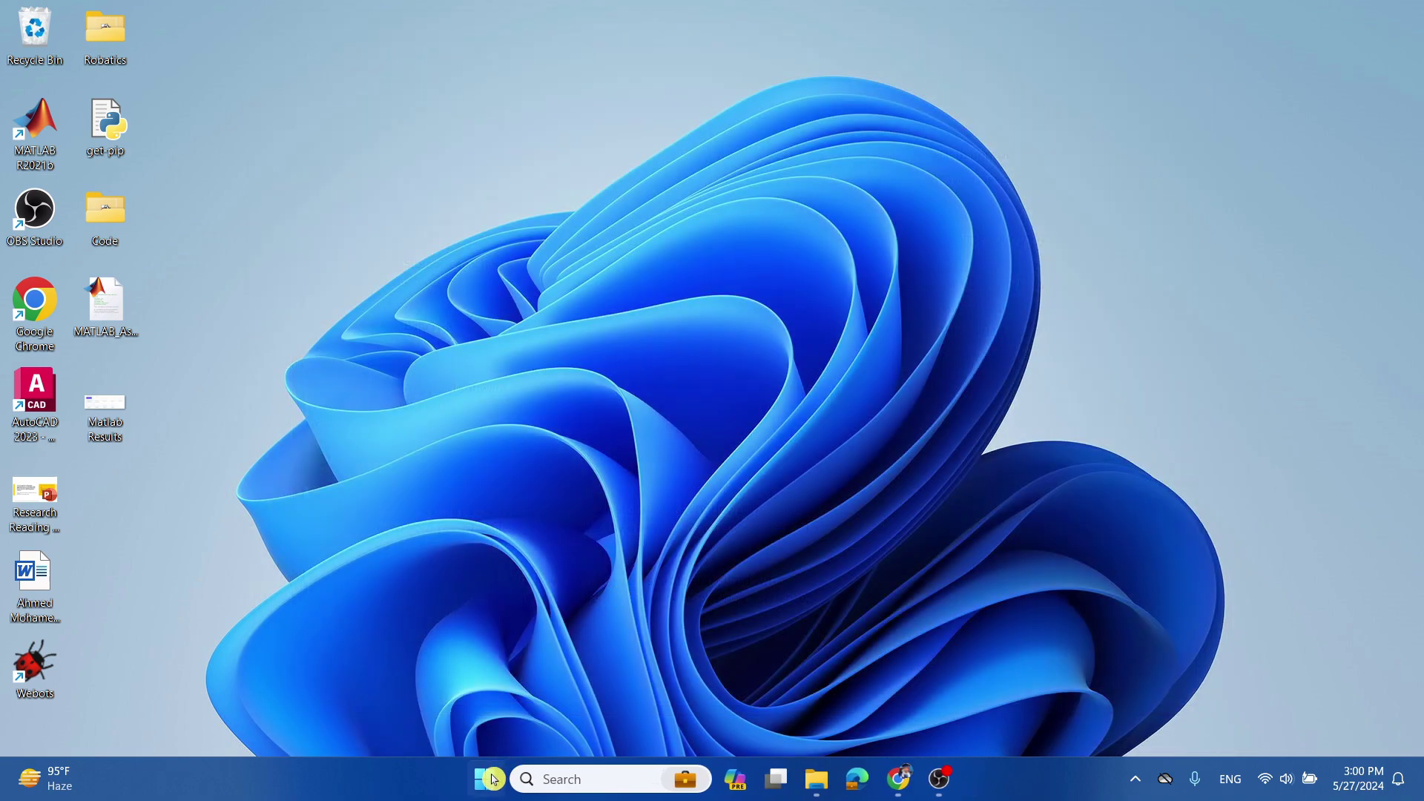
pyautogui.click(493, 779)
pyautogui.write('adjust')
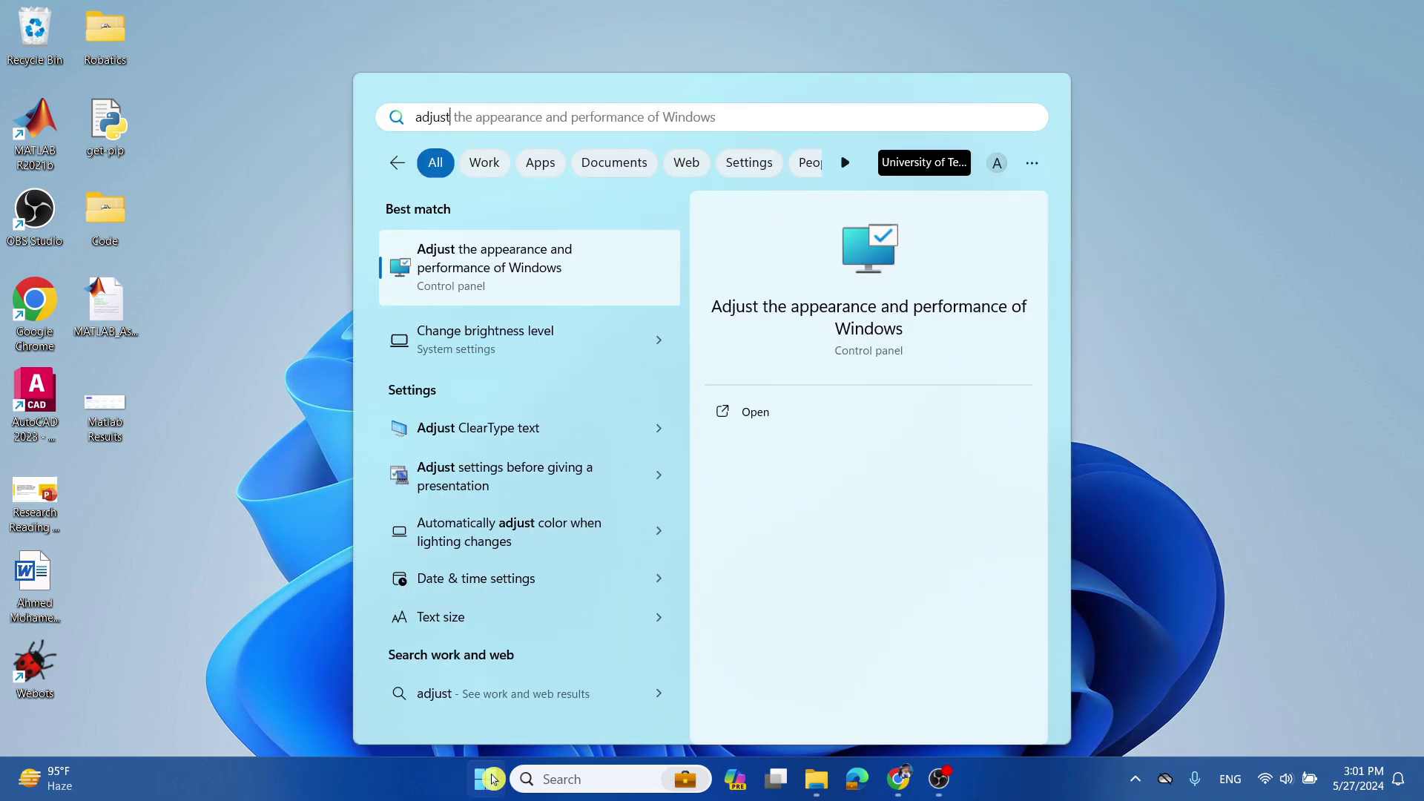
pyautogui.write(' the')
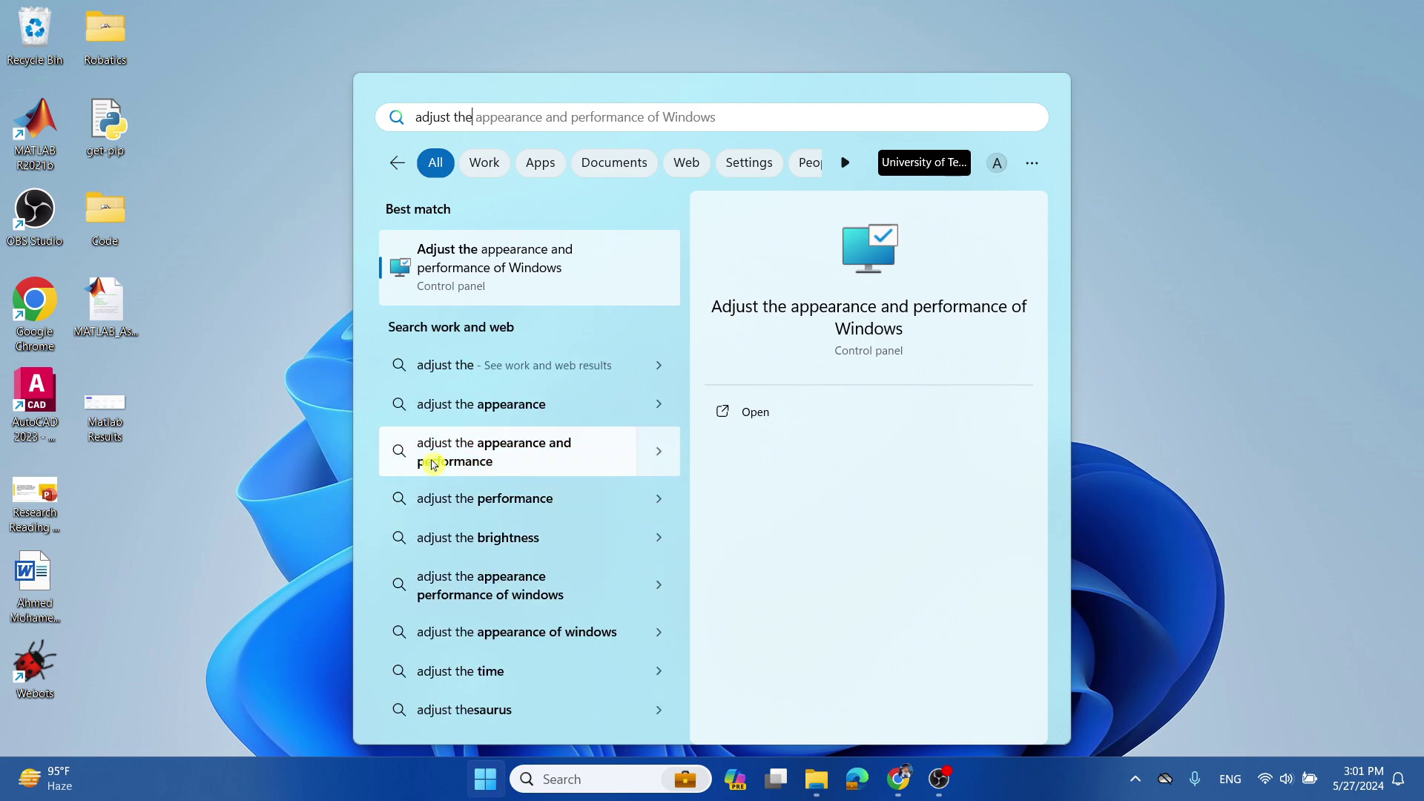
pyautogui.click(589, 276)
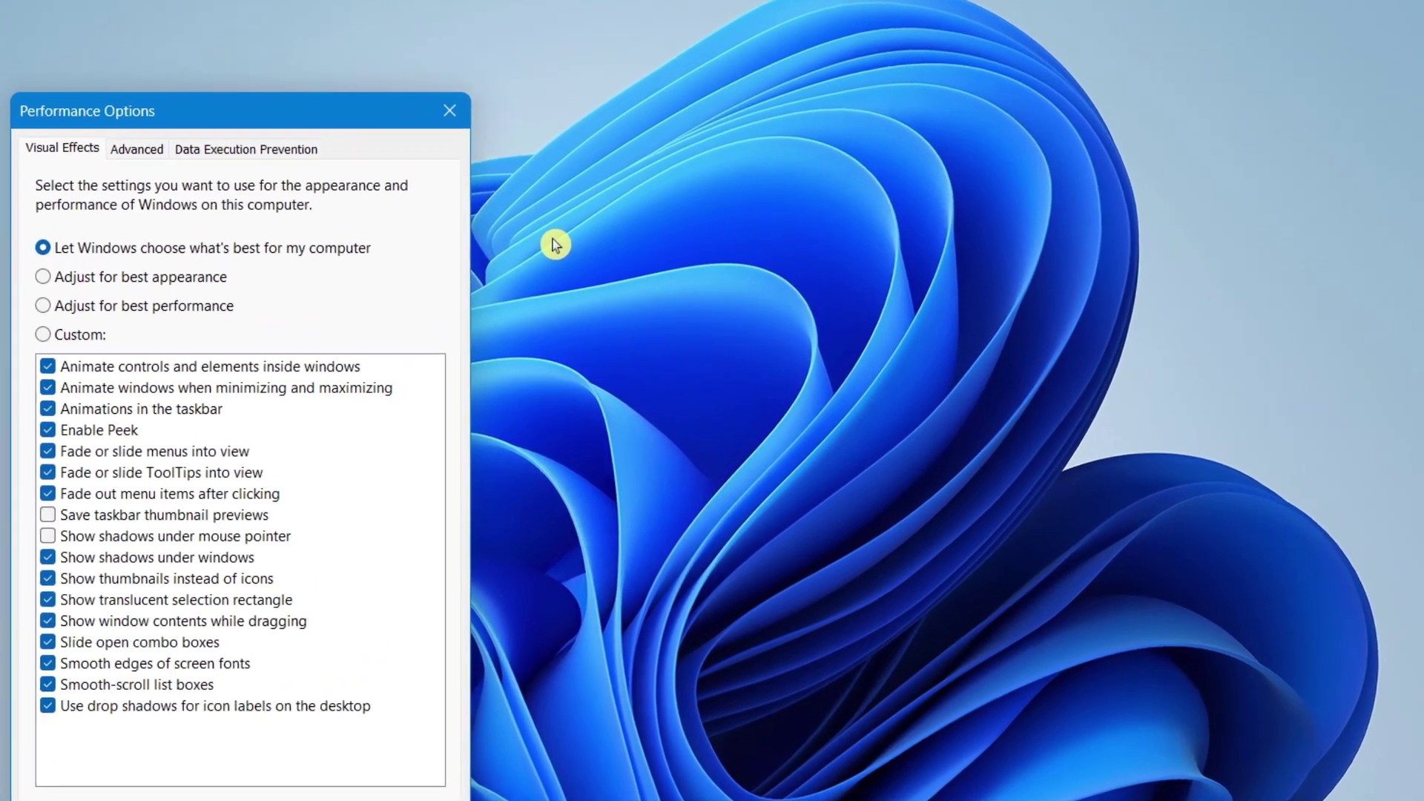
pyautogui.moveTo(248, 140); pyautogui.dragTo(650, 32)
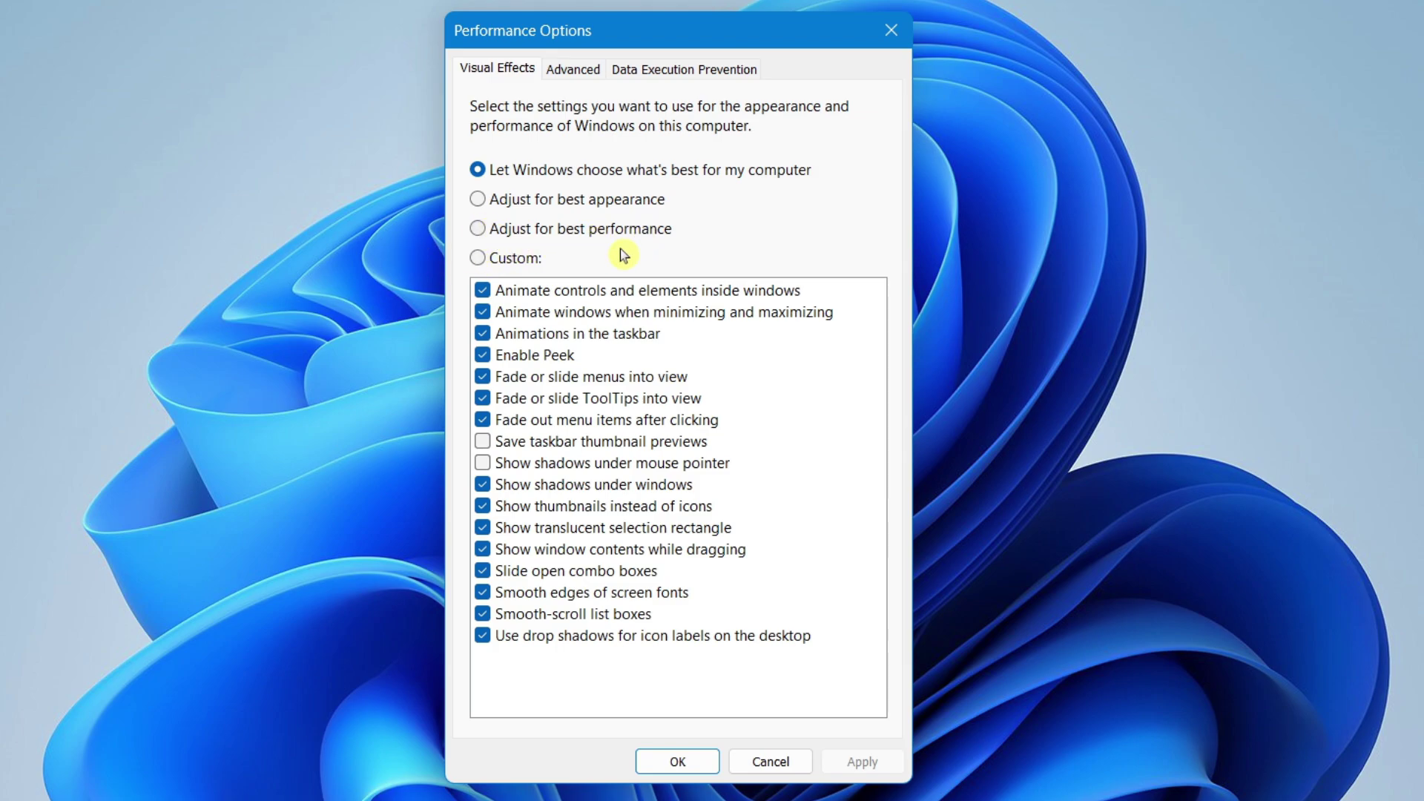
pyautogui.click(477, 230)
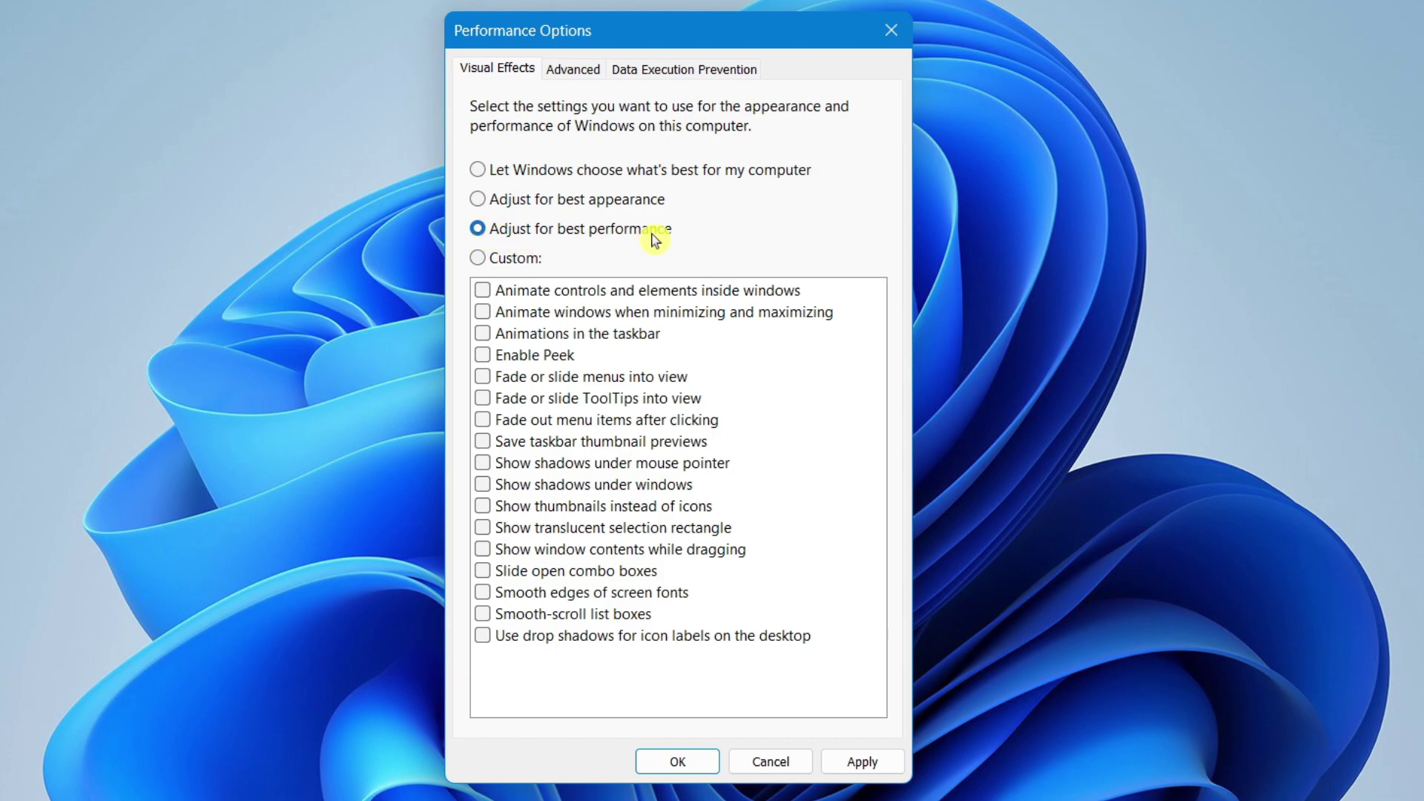
pyautogui.click(853, 764)
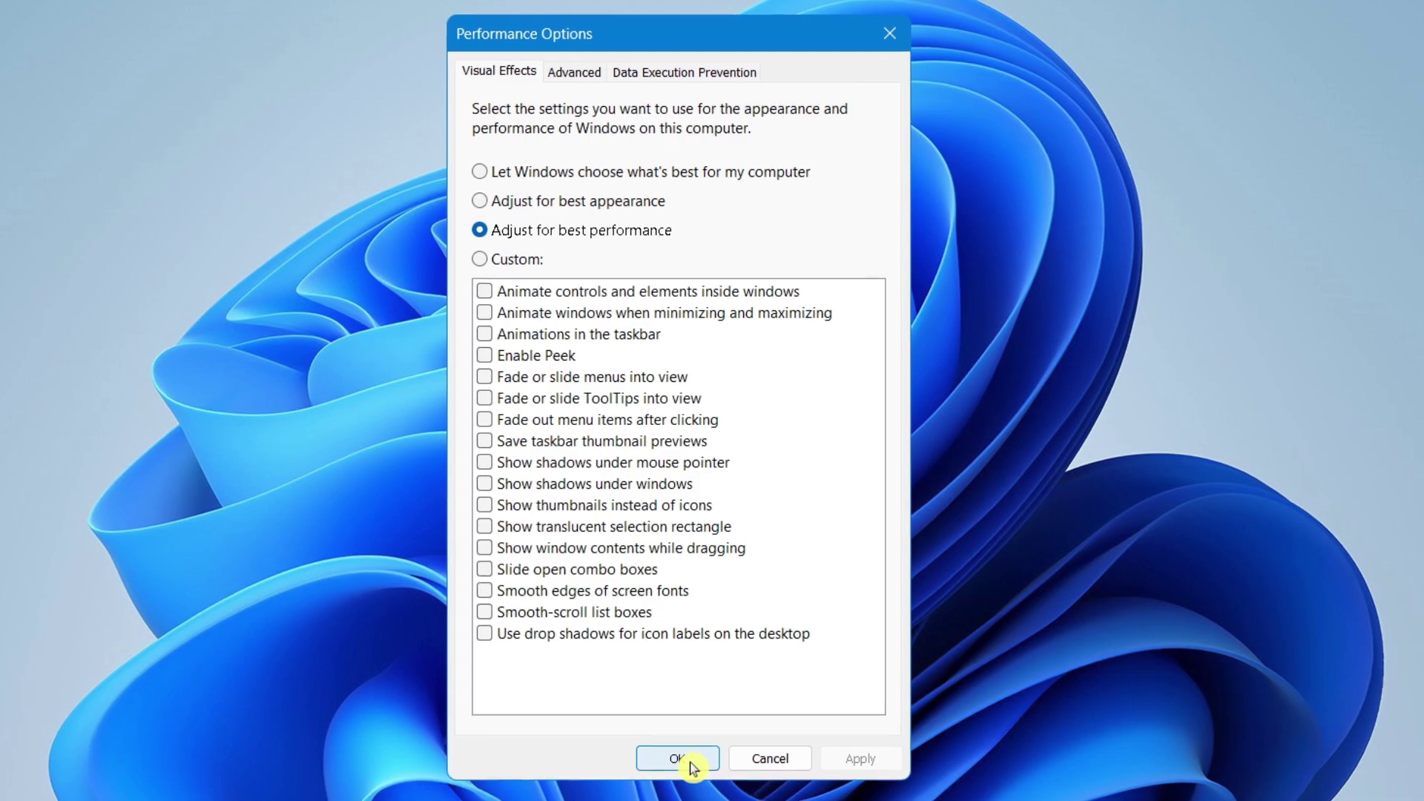
# - Apply the 'Adjust for best performance' visual effects by confirming Performance Options with OK
pyautogui.click(693, 733)
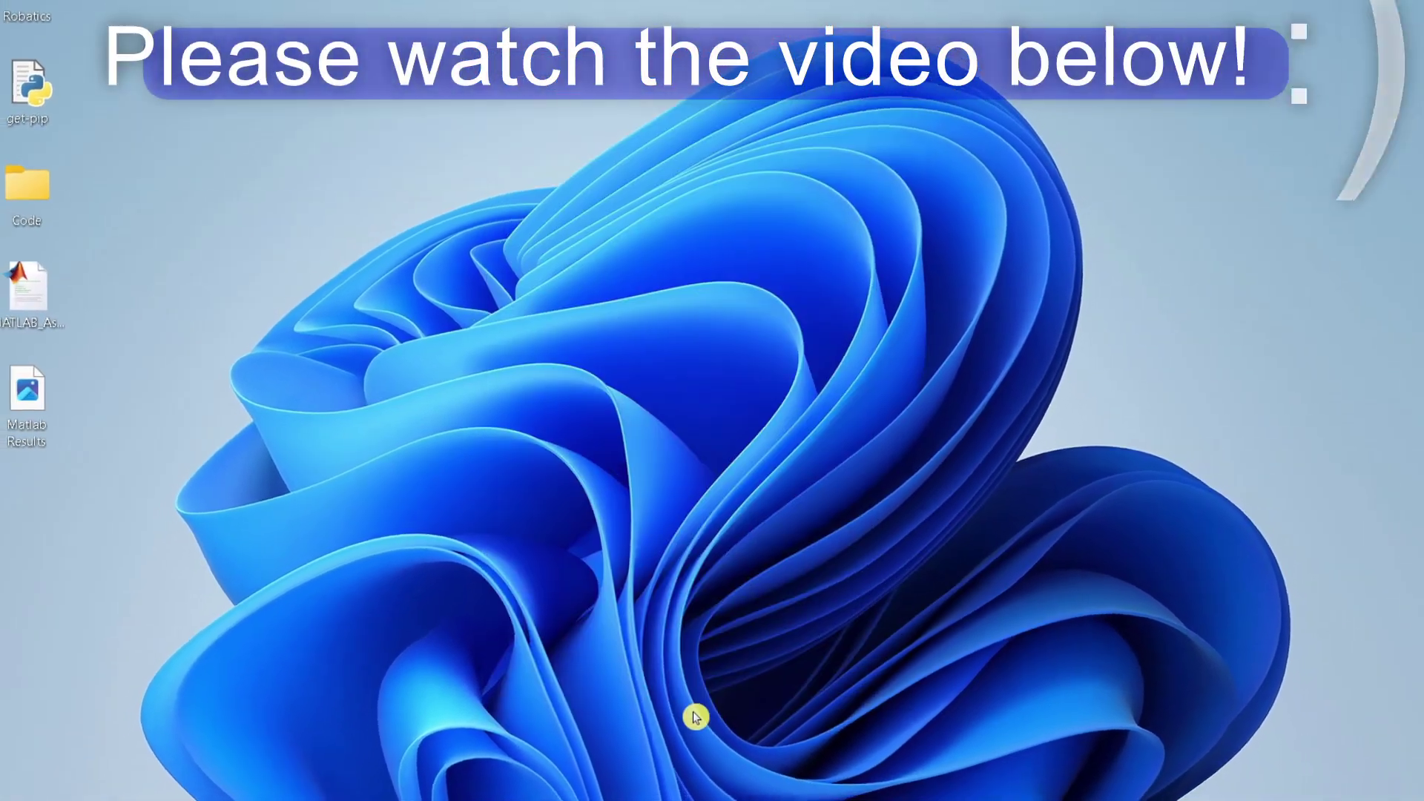